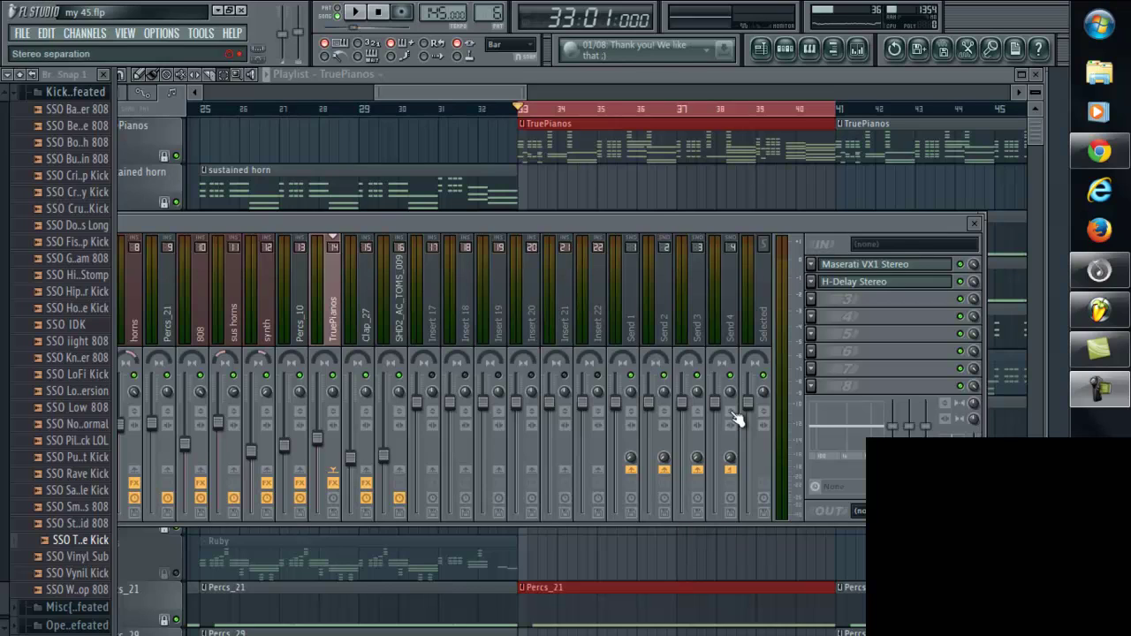
Move the mixer aside and show the channel rack with the TruePianos channel in view
{"action": "left_click_drag", "start_coordinate": [643, 220], "coordinate": [712, 174]}
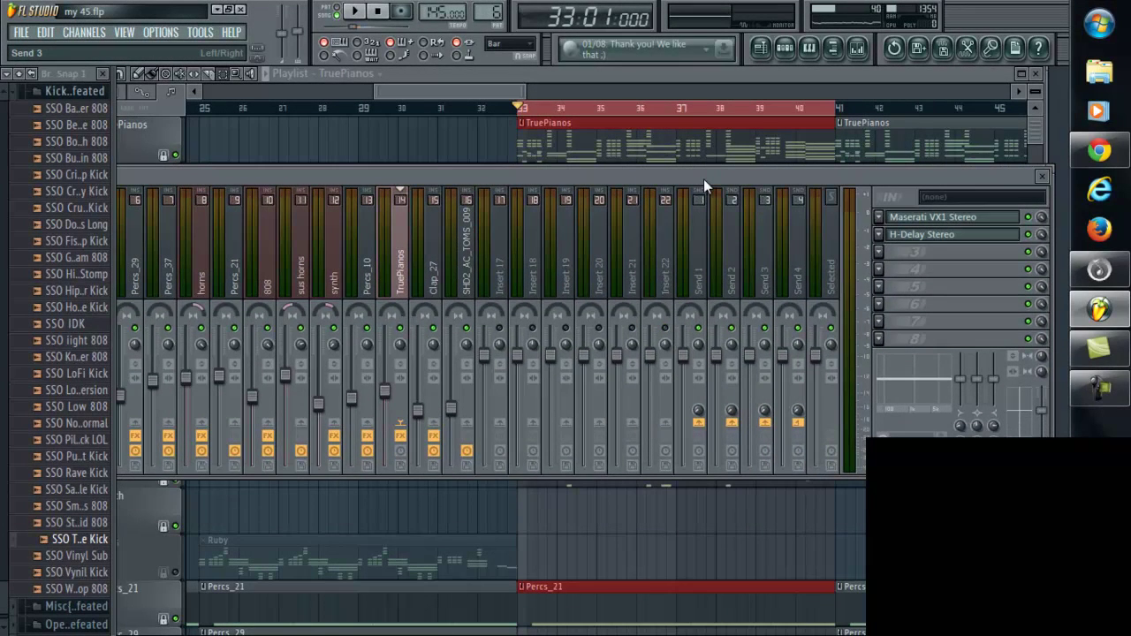
{"action": "left_click", "coordinate": [784, 47]}
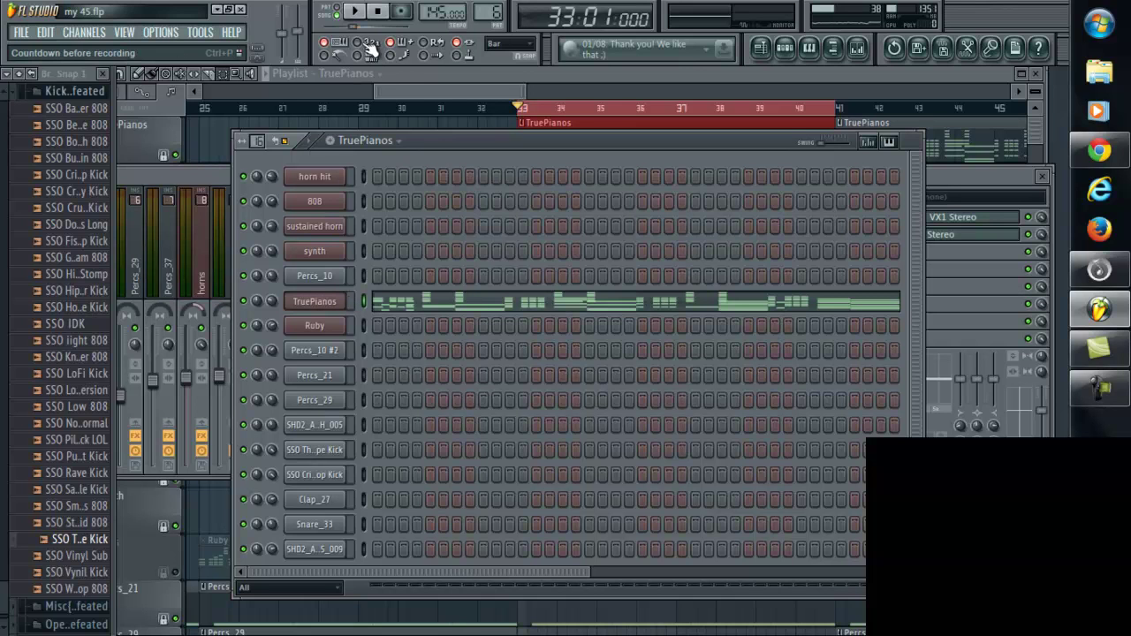
Play the TruePianos pattern twice in PAT mode through the mixer, then stop and return to the channel rack
{"action": "left_click", "coordinate": [336, 8]}
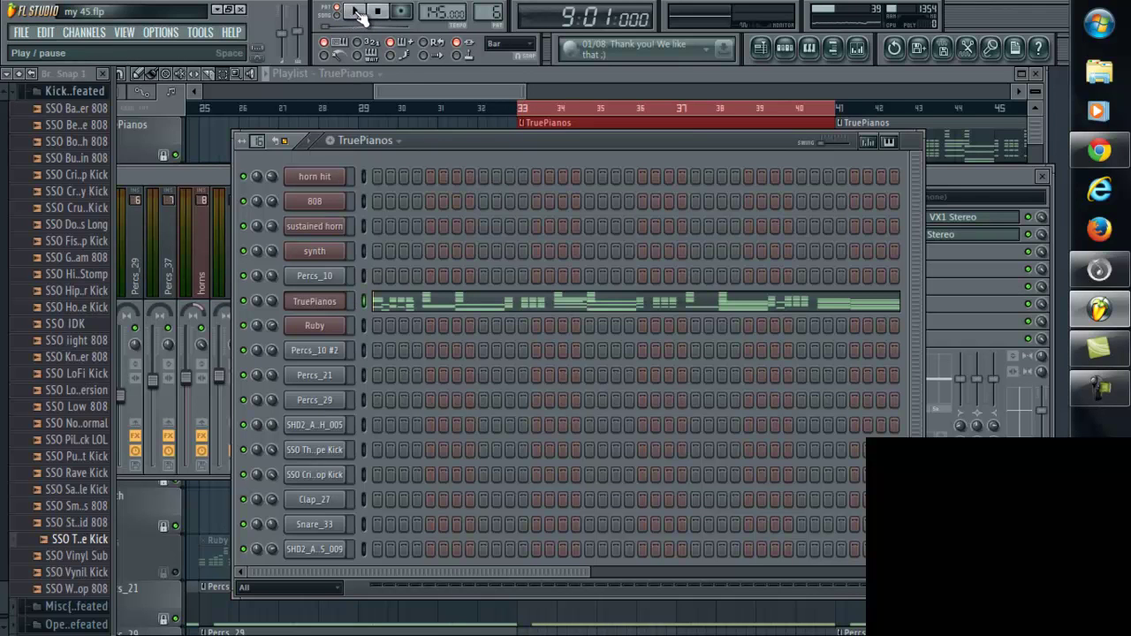
{"action": "left_click", "coordinate": [355, 12]}
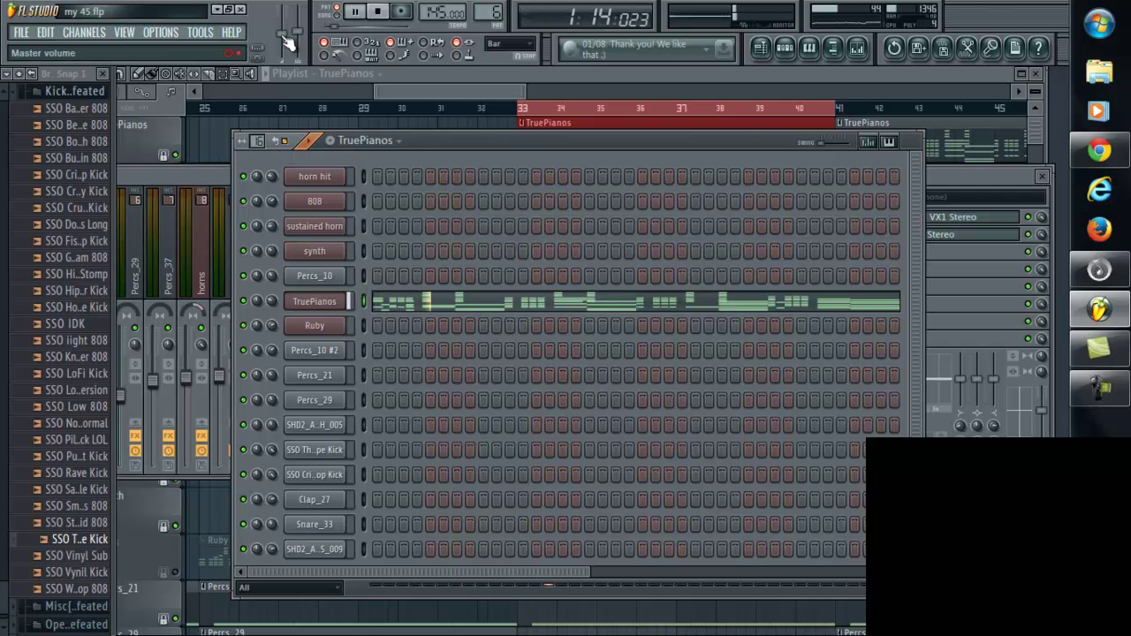
{"action": "left_click", "coordinate": [1032, 236]}
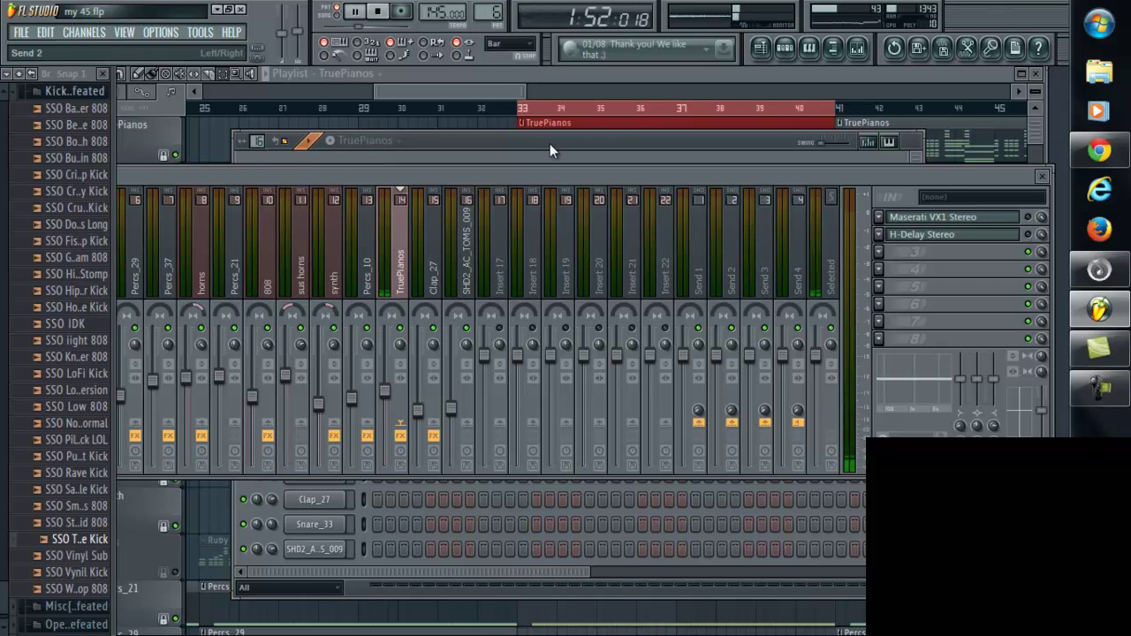
{"action": "left_click", "coordinate": [378, 11]}
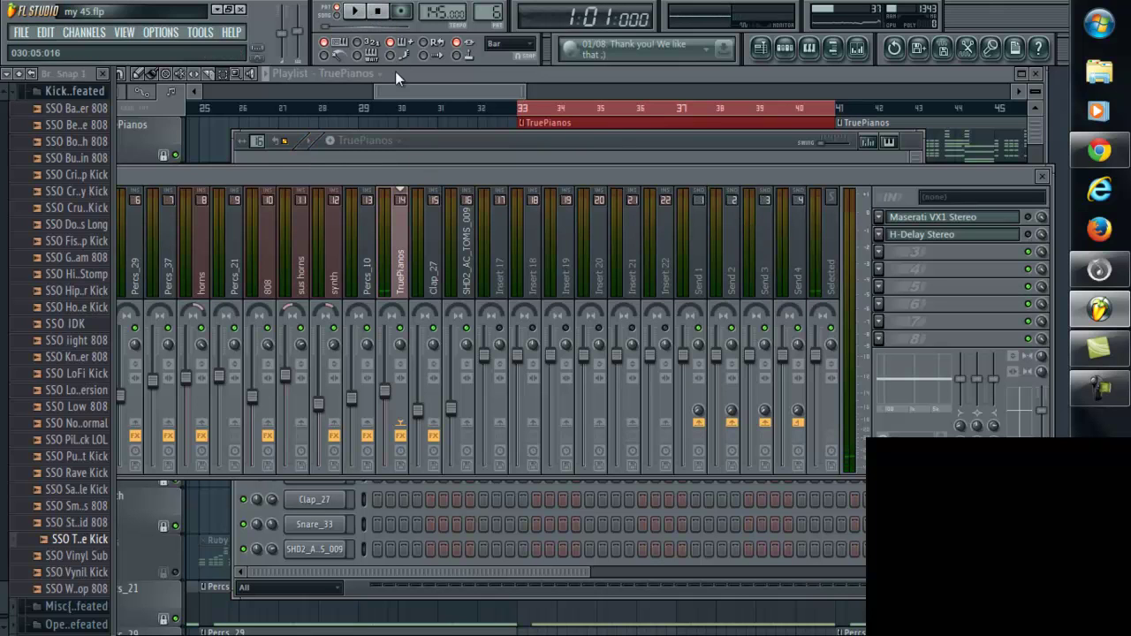
{"action": "left_click", "coordinate": [353, 11]}
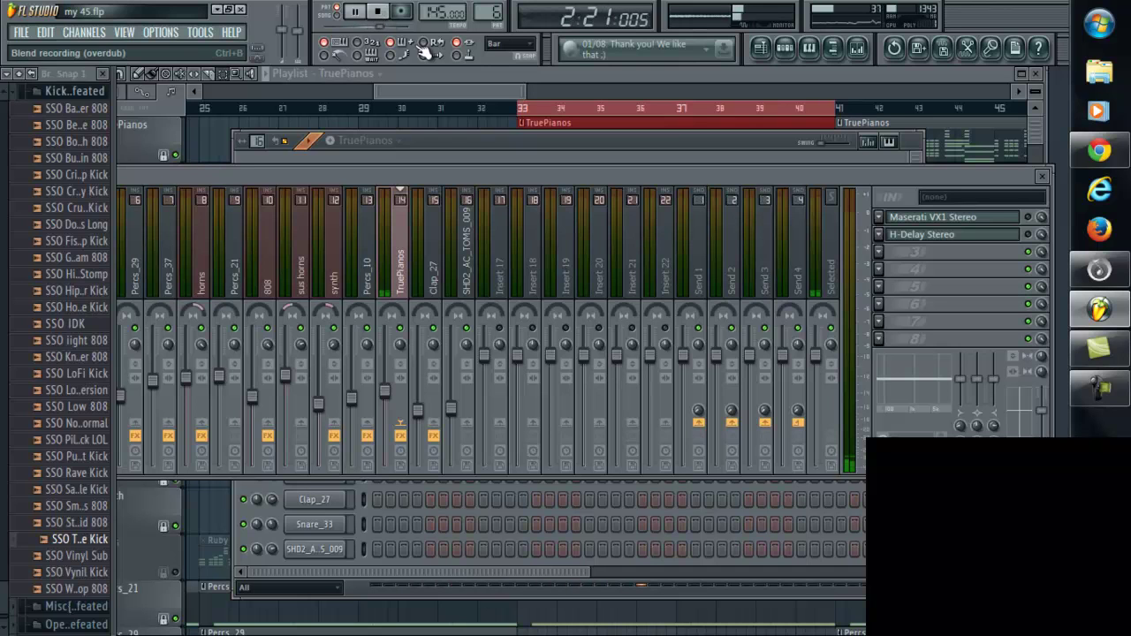
{"action": "left_click", "coordinate": [380, 11]}
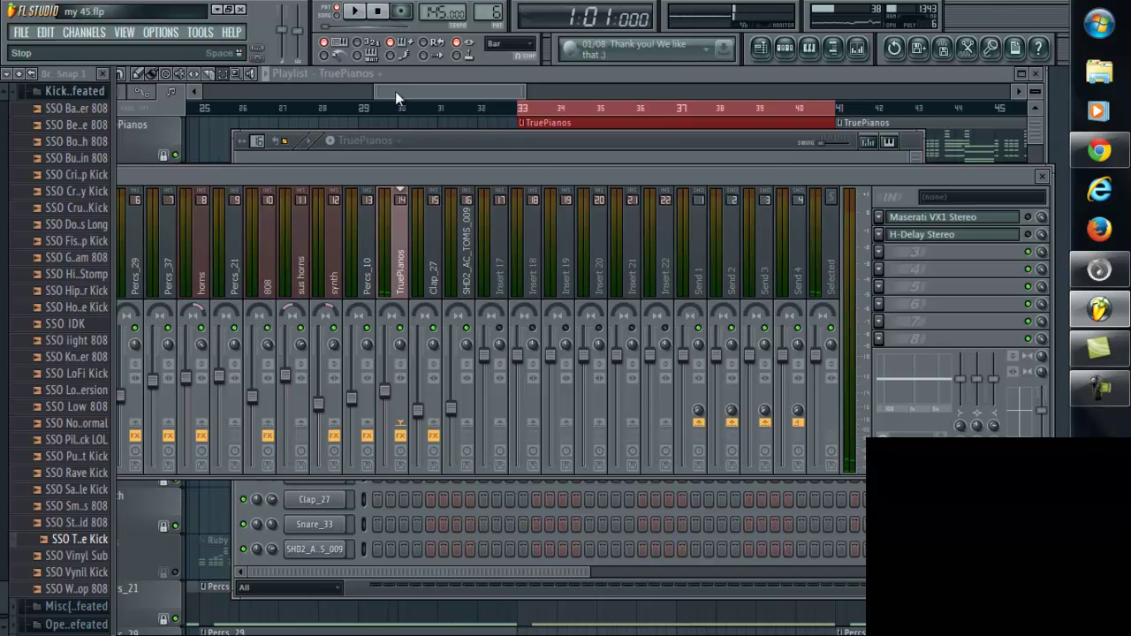
{"action": "left_click", "coordinate": [475, 141]}
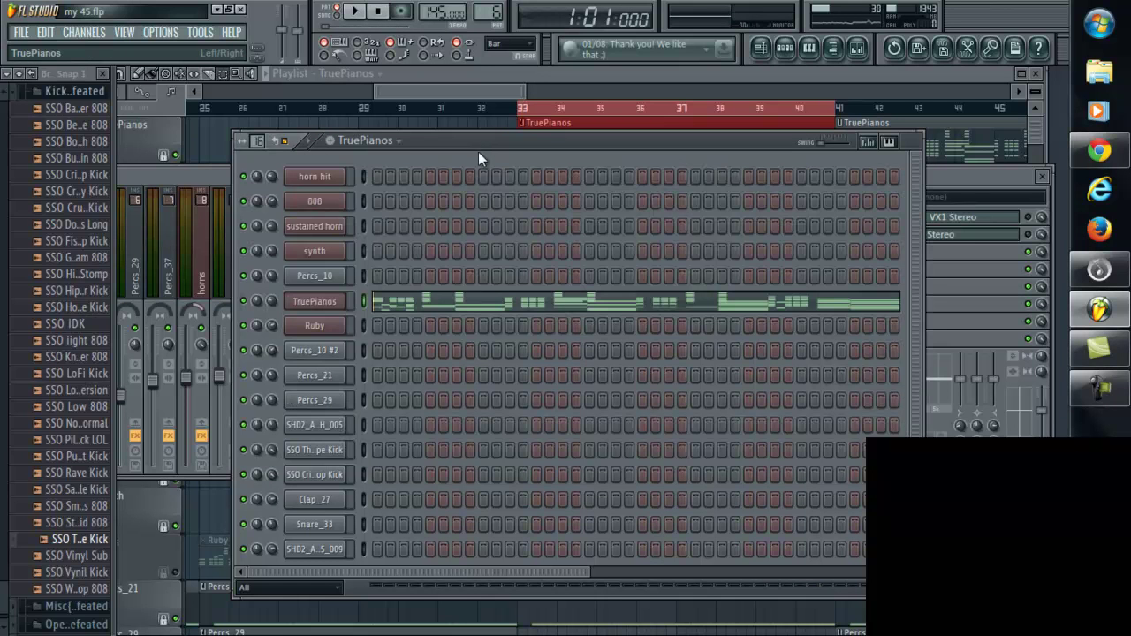
Open TruePianos and browse its modules to Amber/SapphirePed, then back to Atlantis/Sapphire
{"action": "left_click", "coordinate": [336, 301]}
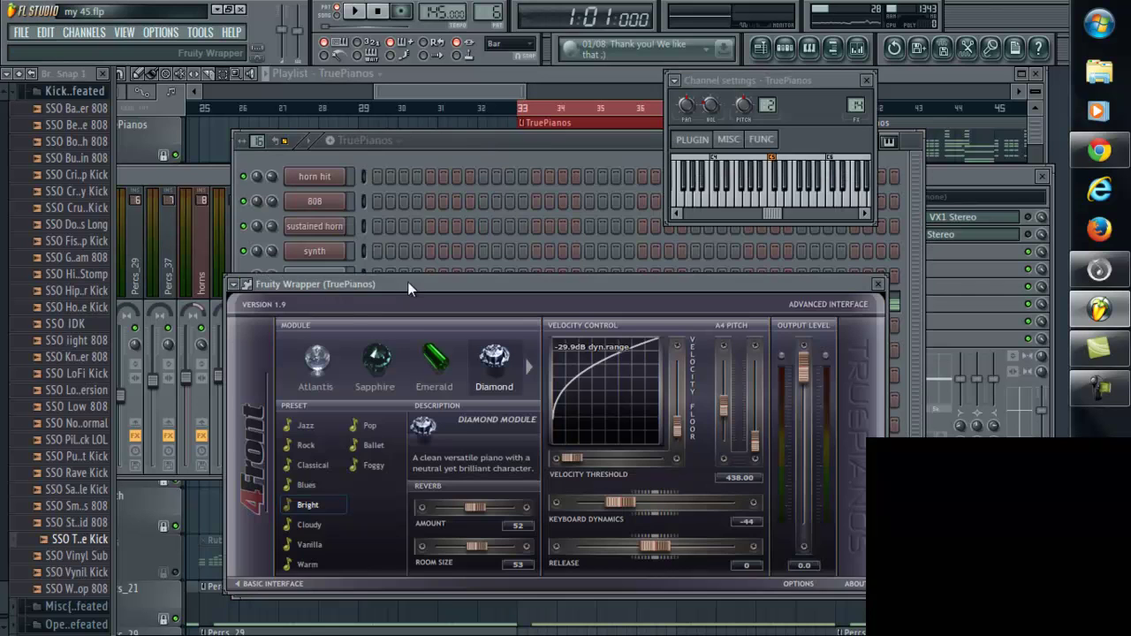
{"action": "left_click_drag", "start_coordinate": [415, 273], "coordinate": [430, 165]}
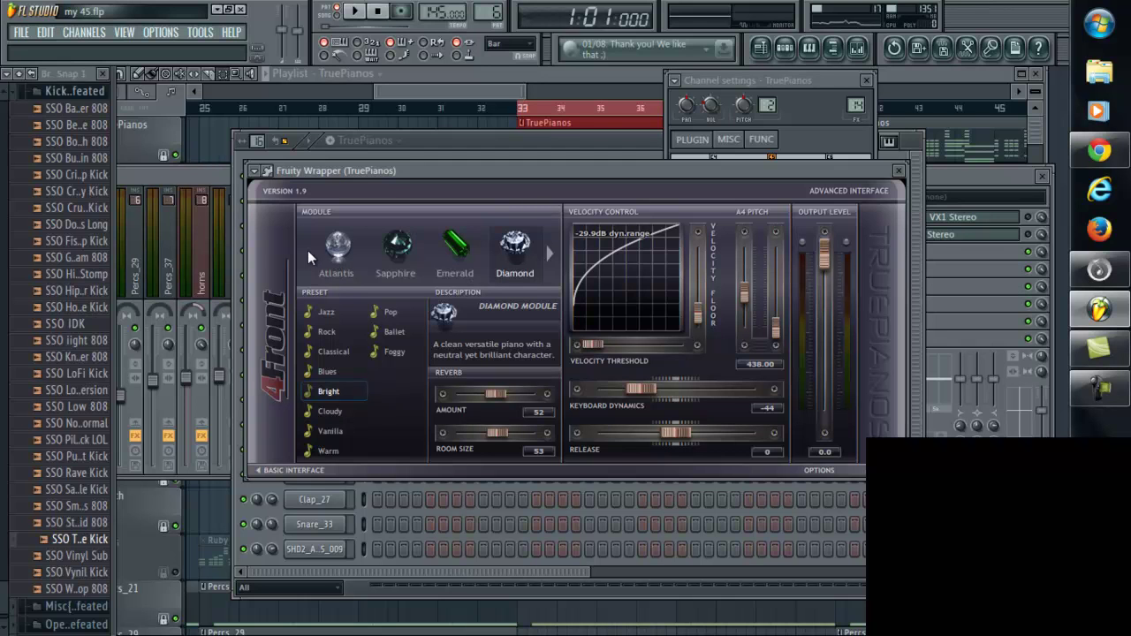
{"action": "left_click", "coordinate": [549, 254]}
{"action": "left_click", "coordinate": [550, 254]}
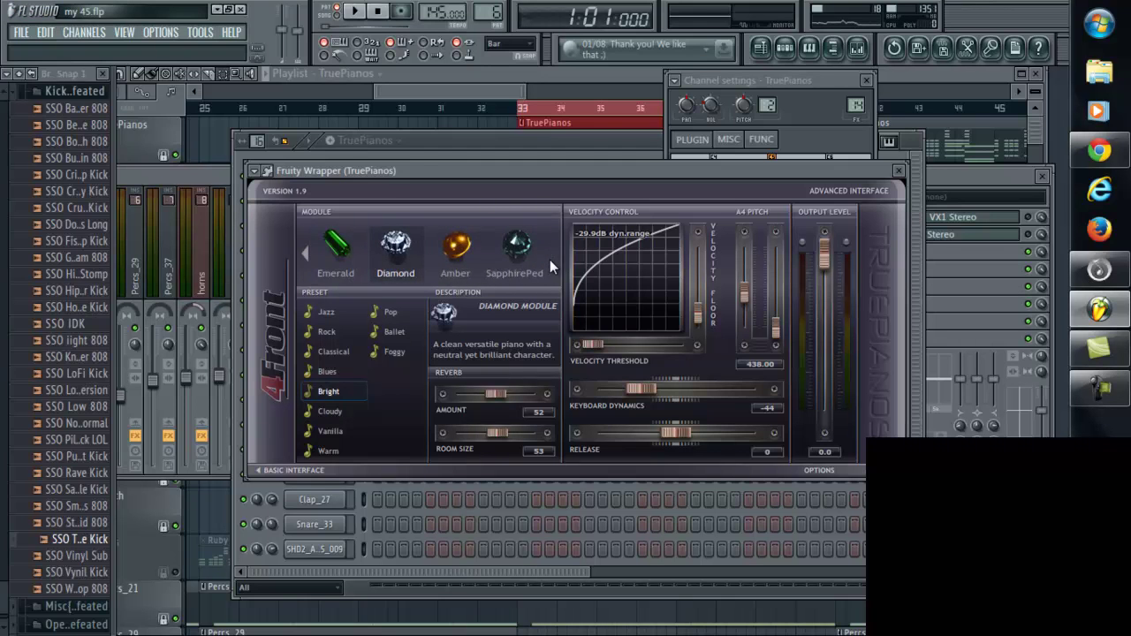
{"action": "left_click", "coordinate": [305, 256]}
{"action": "left_click", "coordinate": [305, 256]}
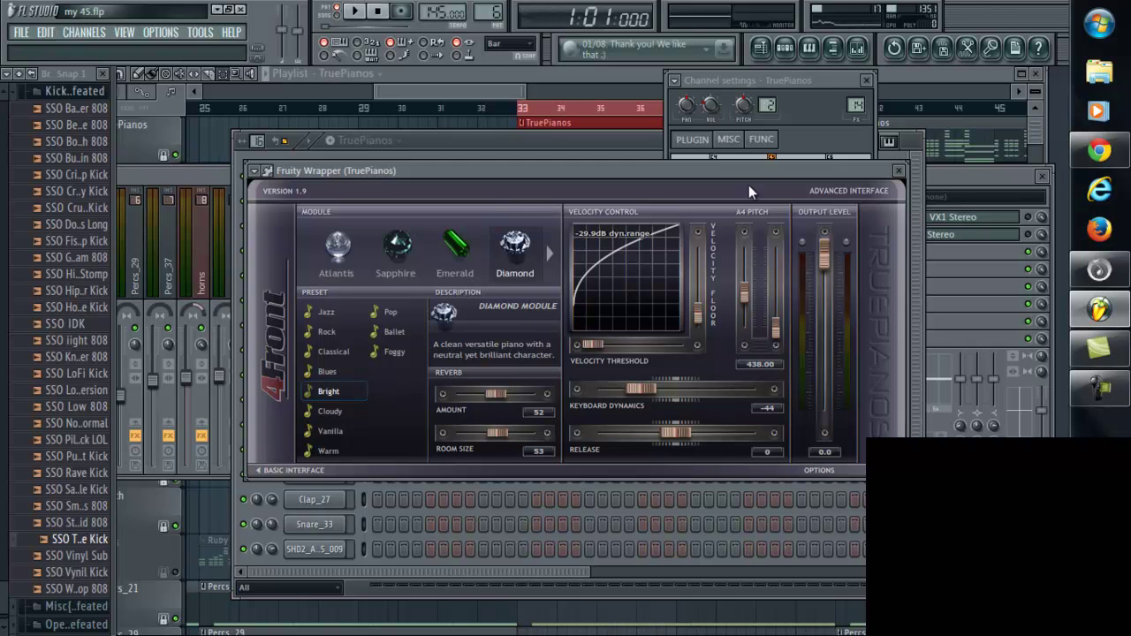
{"action": "left_click_drag", "start_coordinate": [821, 174], "coordinate": [728, 238]}
Open the Maserati VX1 Stereo effect from FX slot 1 of the TruePianos insert
{"action": "left_click", "coordinate": [966, 183]}
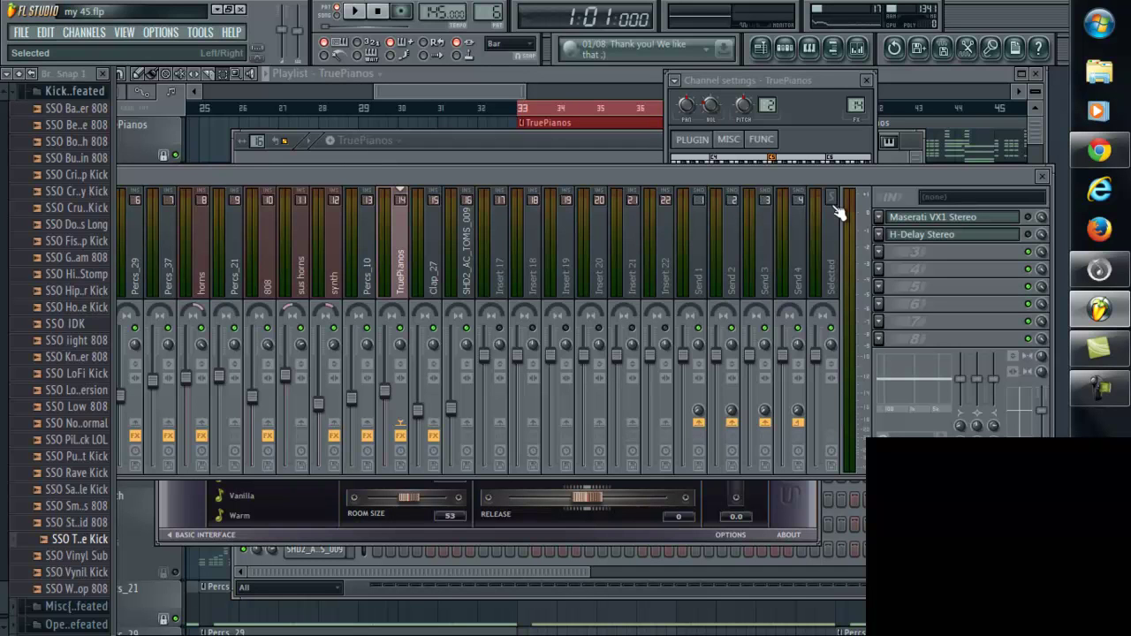
{"action": "left_click", "coordinate": [946, 219]}
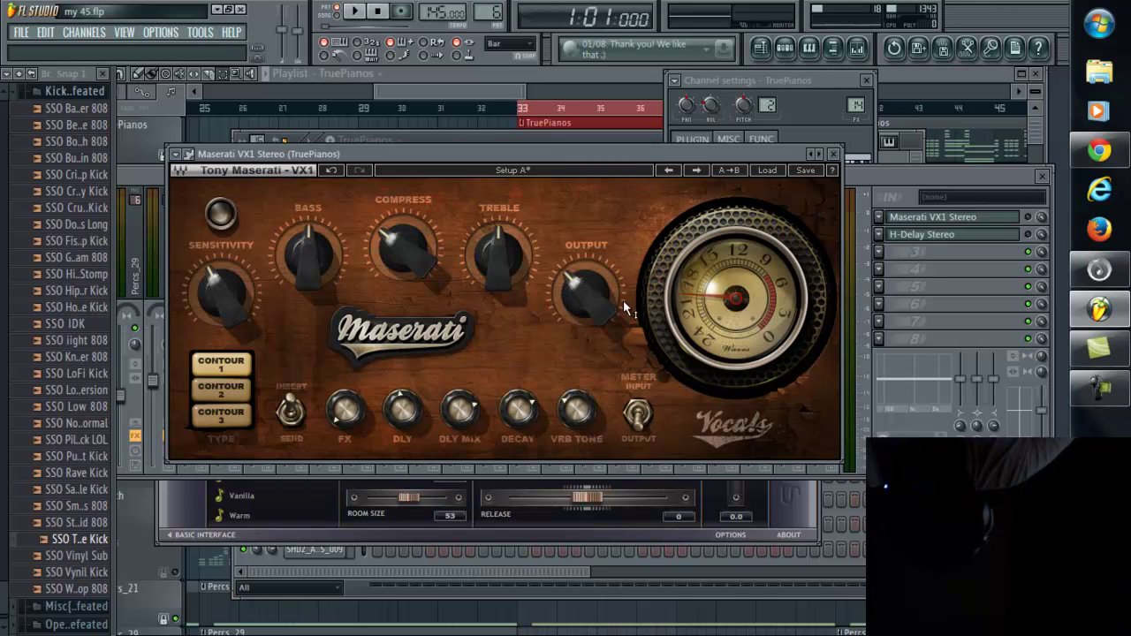
Play the pattern with the Maserati VX1 on the piano, then stop at 1:01:000
{"action": "left_click", "coordinate": [1034, 228]}
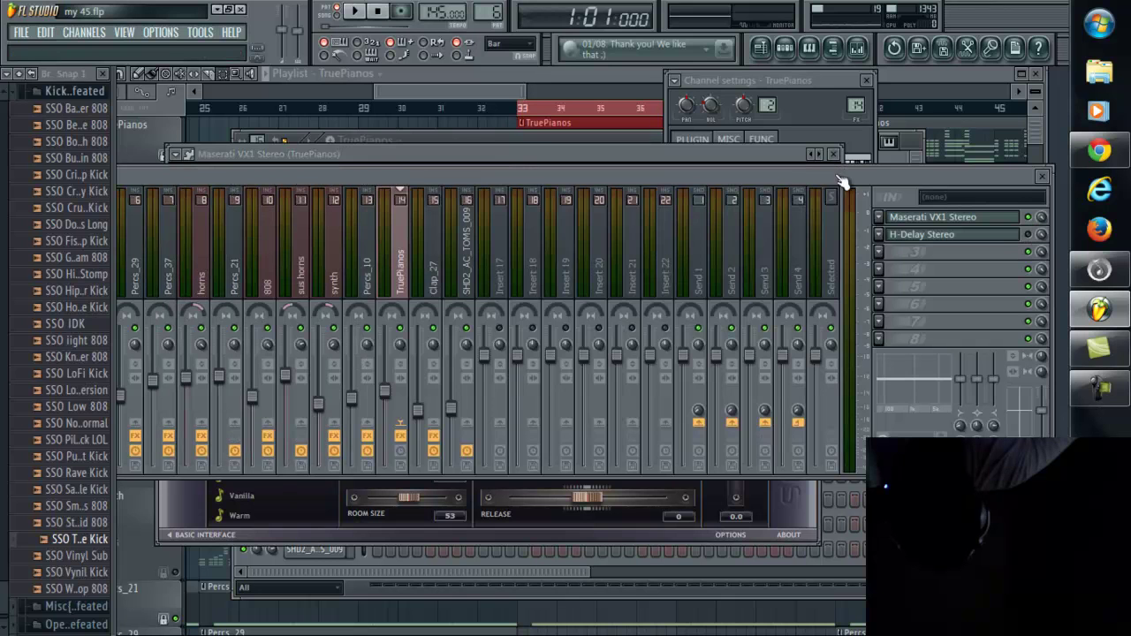
{"action": "left_click", "coordinate": [353, 11]}
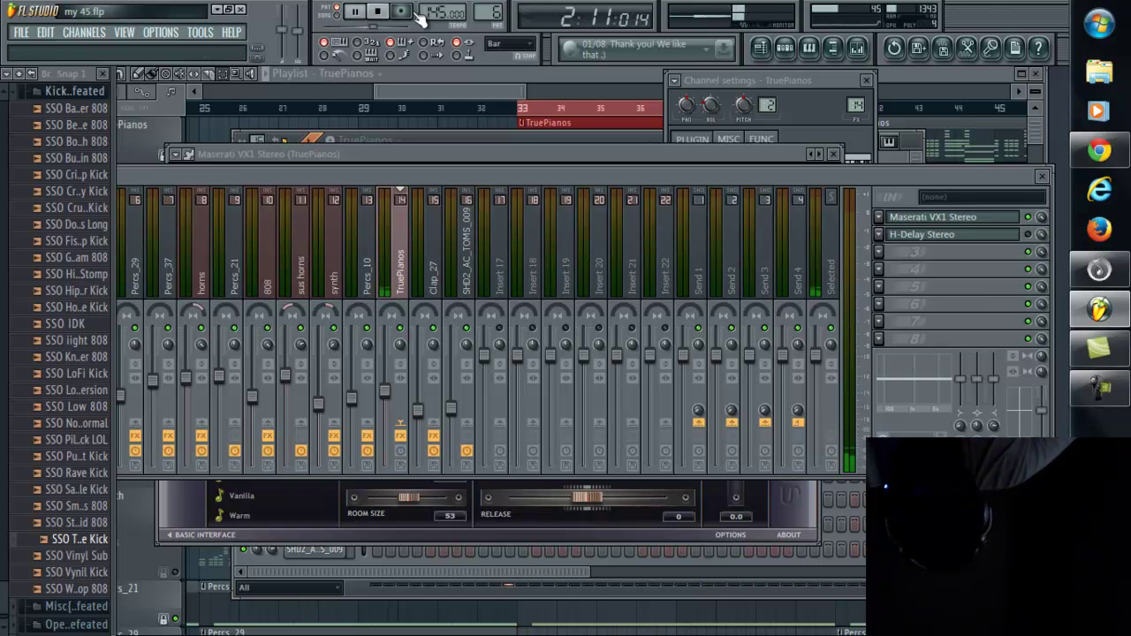
{"action": "left_click", "coordinate": [383, 12]}
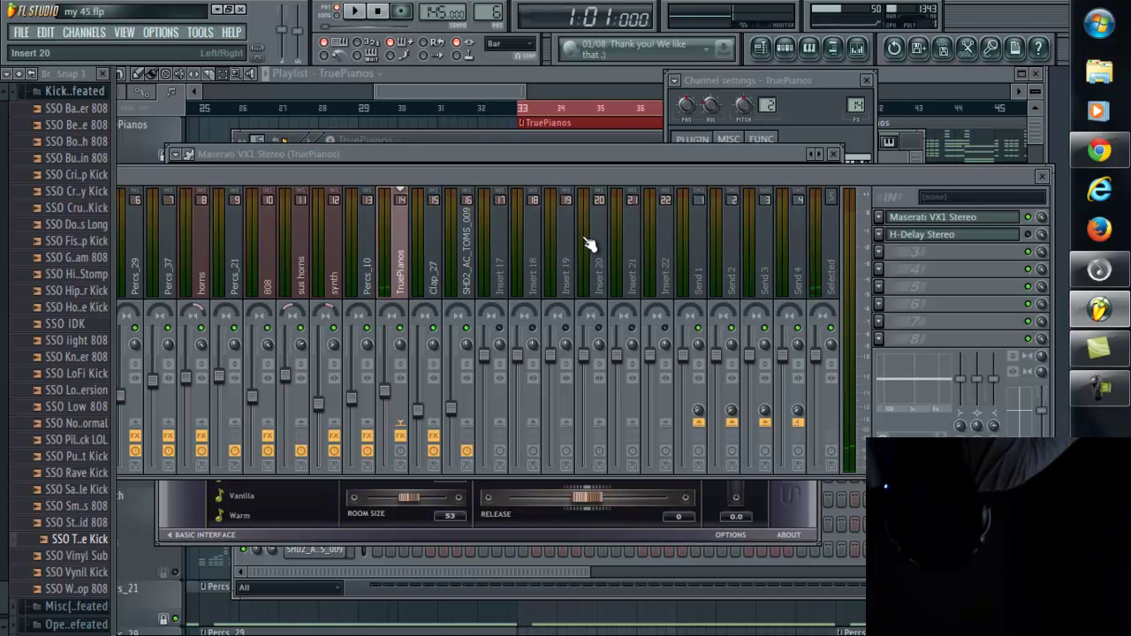
{"action": "left_click", "coordinate": [783, 507]}
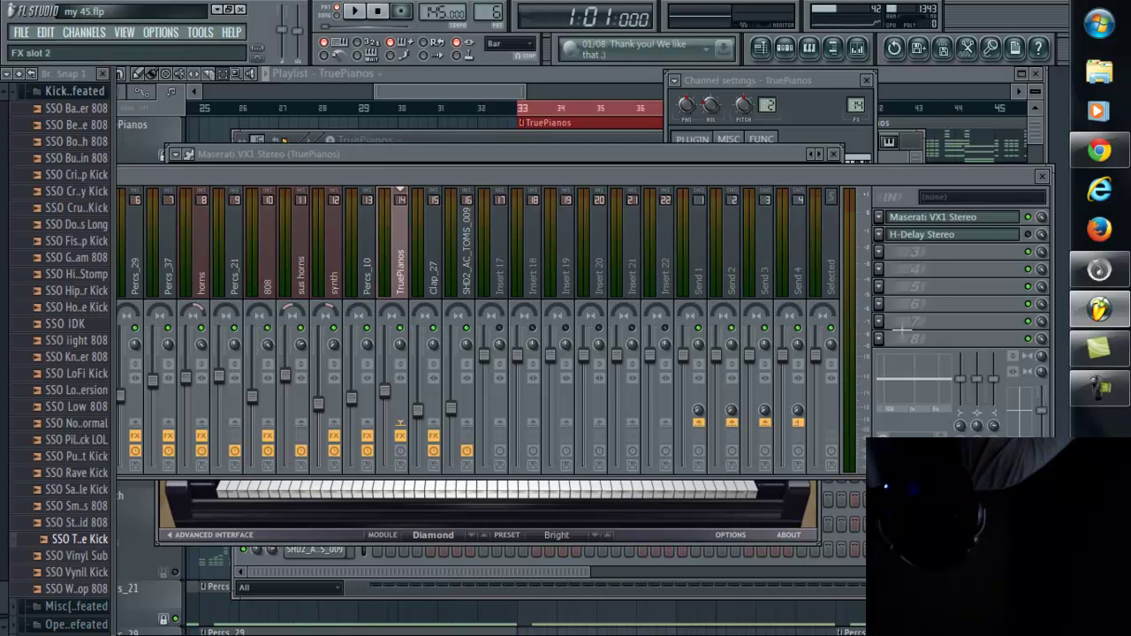
{"action": "left_click", "coordinate": [930, 219]}
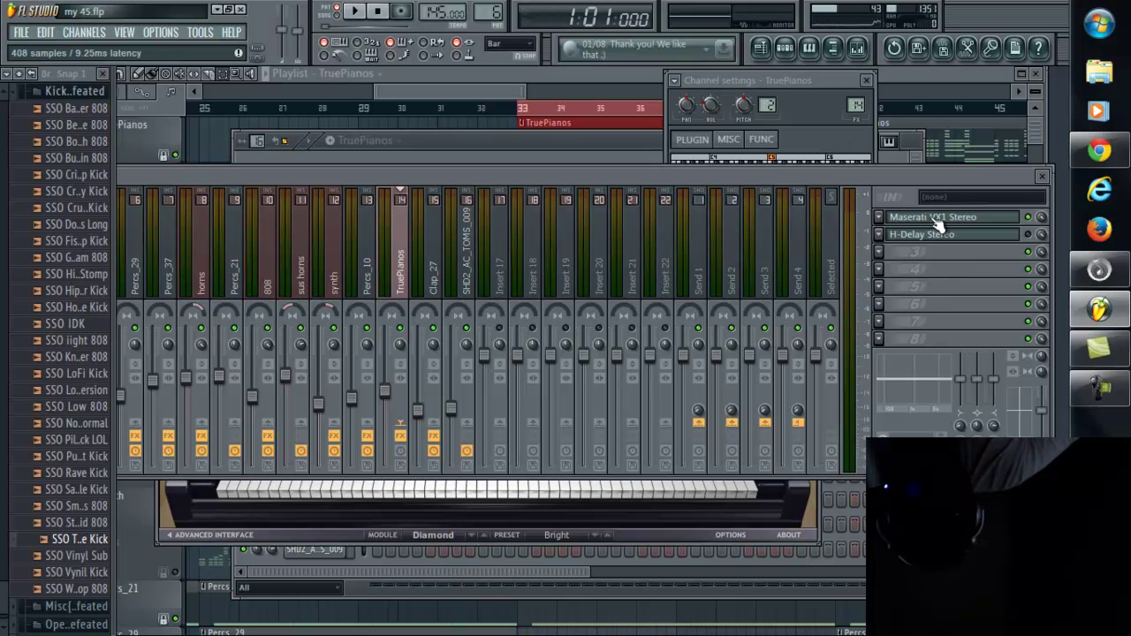
{"action": "left_click_drag", "start_coordinate": [547, 154], "coordinate": [554, 175]}
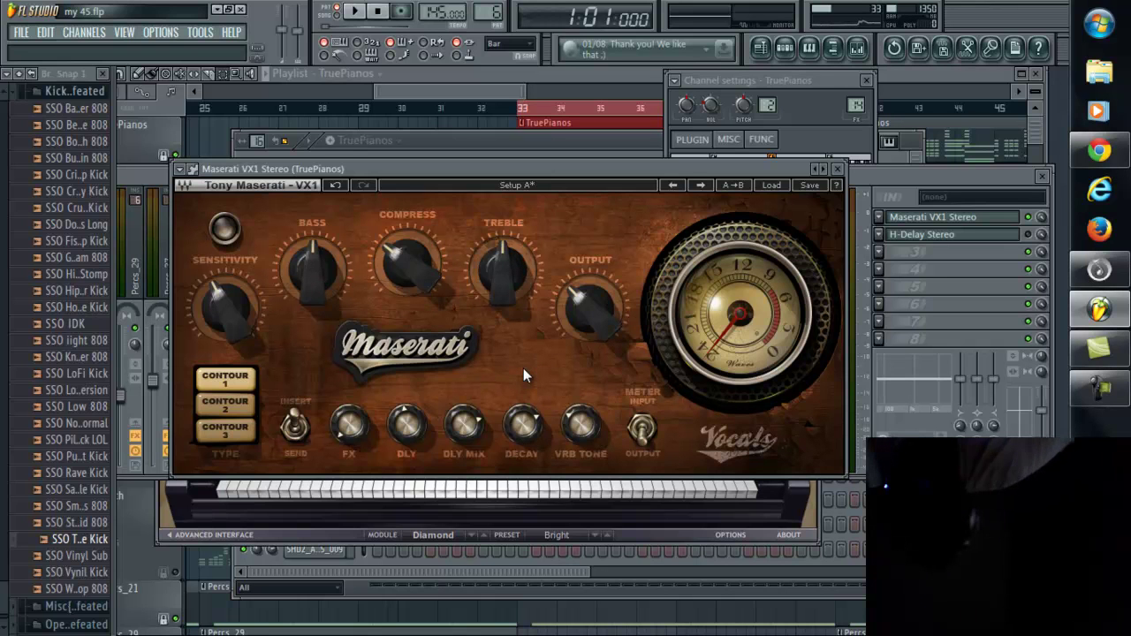
{"action": "left_click", "coordinate": [841, 171]}
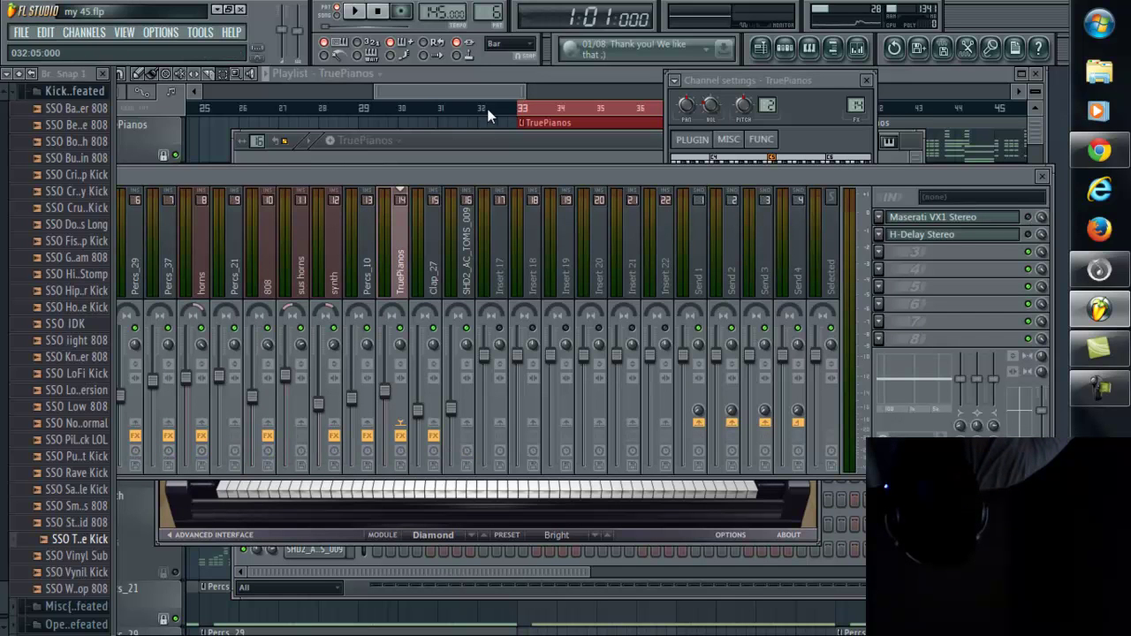
Play the pattern briefly, then stop at 1:01:000
{"action": "left_click", "coordinate": [358, 12]}
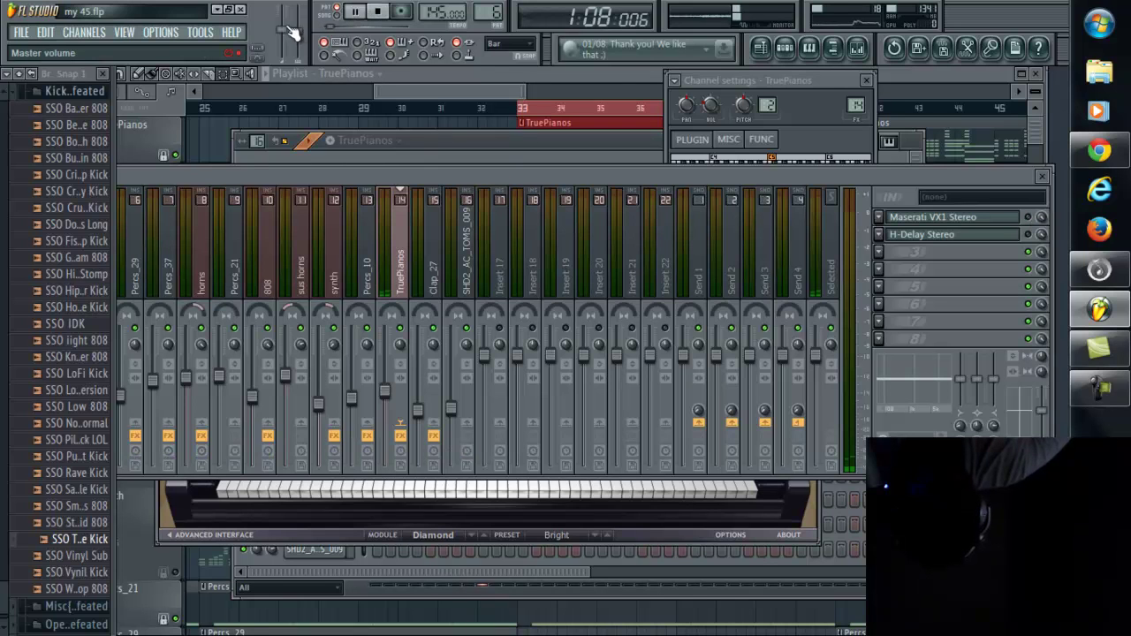
{"action": "left_click", "coordinate": [378, 10]}
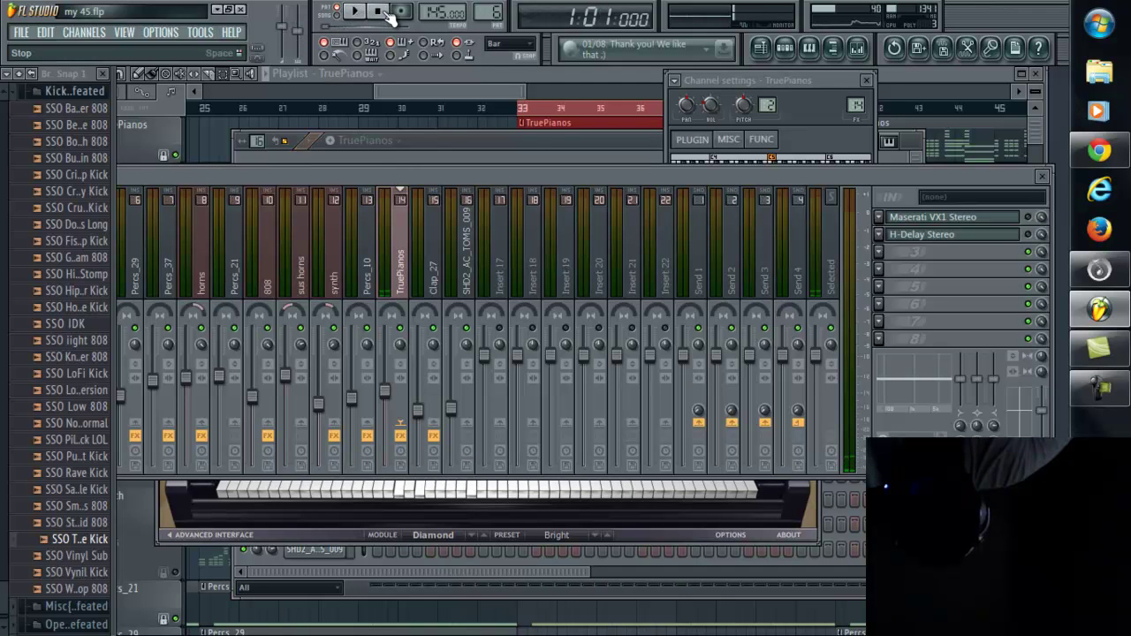
Open H-Delay Stereo from FX slot 2 and move its window up and right
{"action": "left_click", "coordinate": [924, 235]}
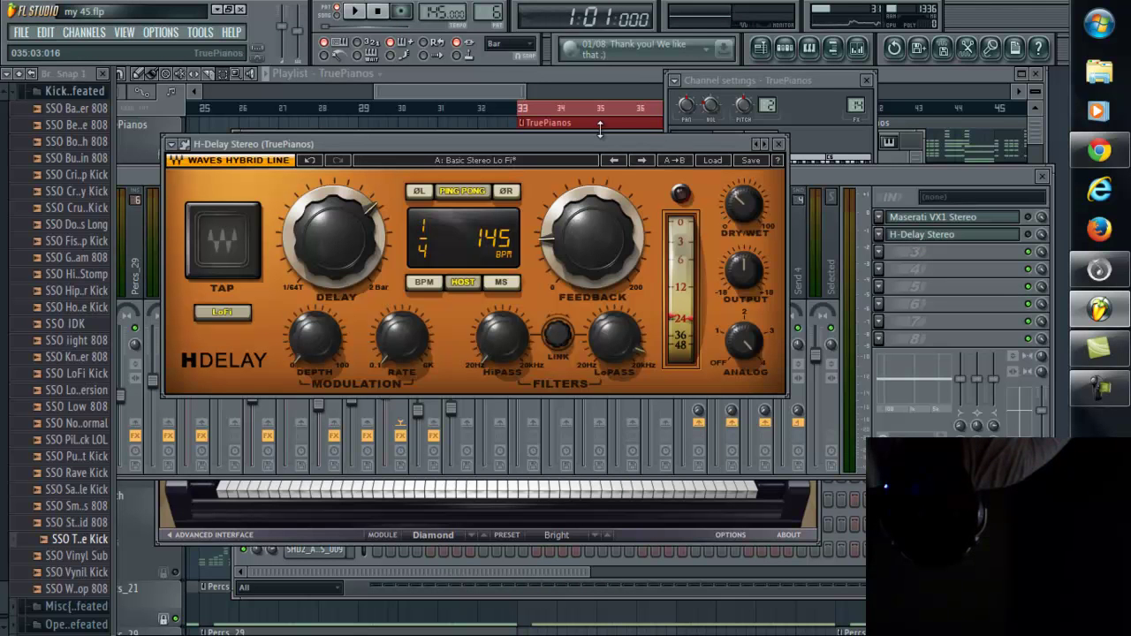
{"action": "left_click_drag", "start_coordinate": [586, 143], "coordinate": [591, 157]}
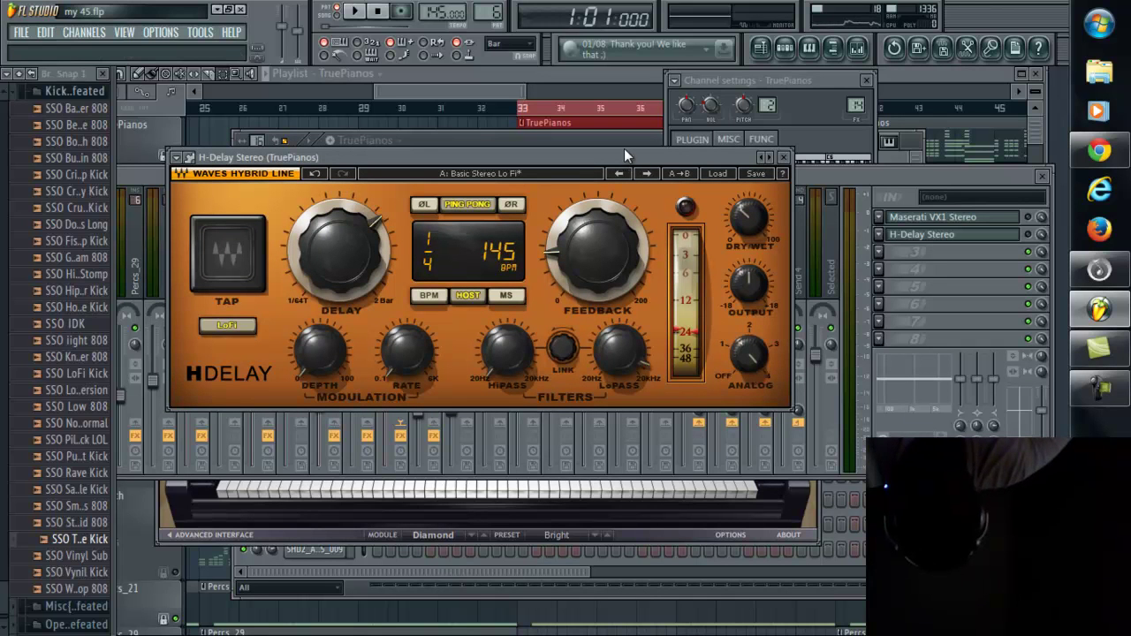
{"action": "left_click_drag", "start_coordinate": [610, 158], "coordinate": [614, 158]}
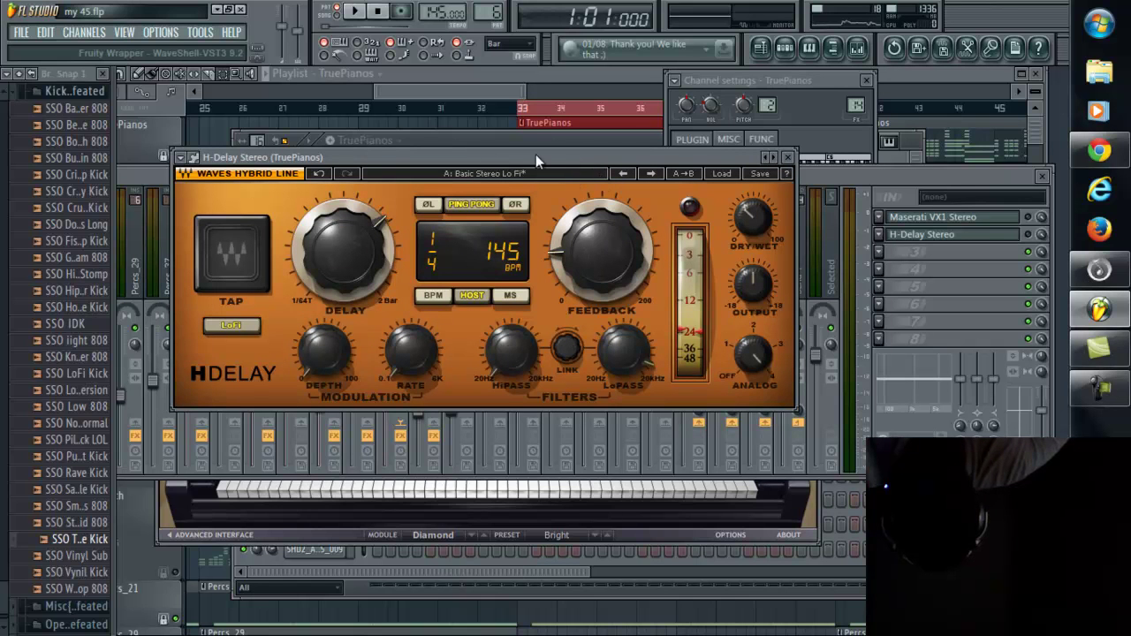
{"action": "left_click_drag", "start_coordinate": [382, 154], "coordinate": [398, 145]}
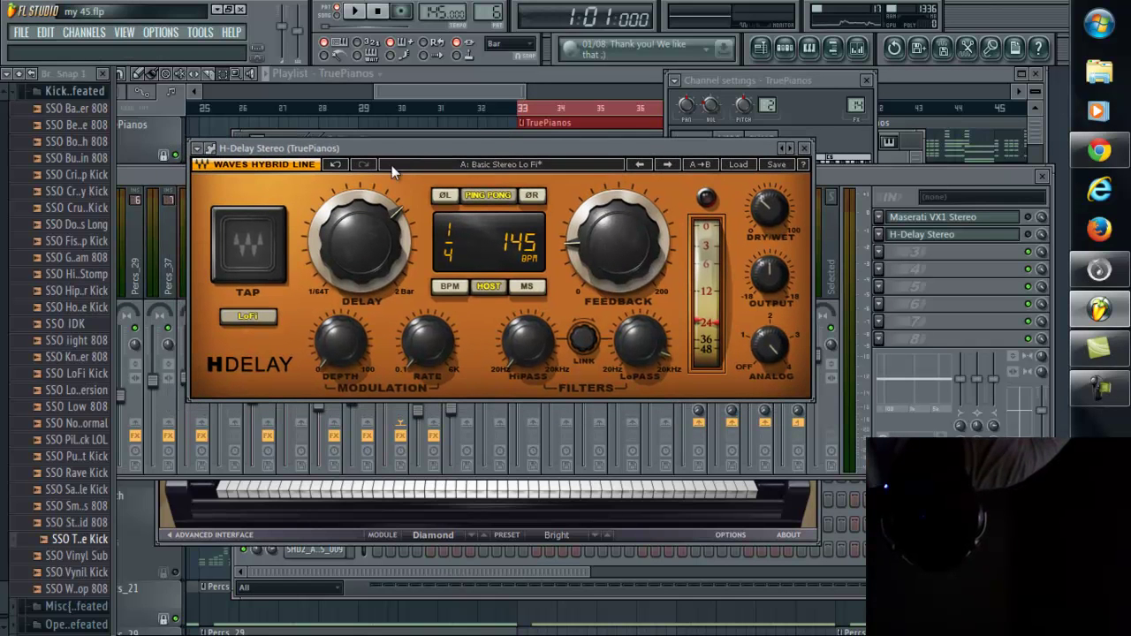
Enable PING PONG and HOST tempo sync on the H-Delay
{"action": "left_click", "coordinate": [495, 195]}
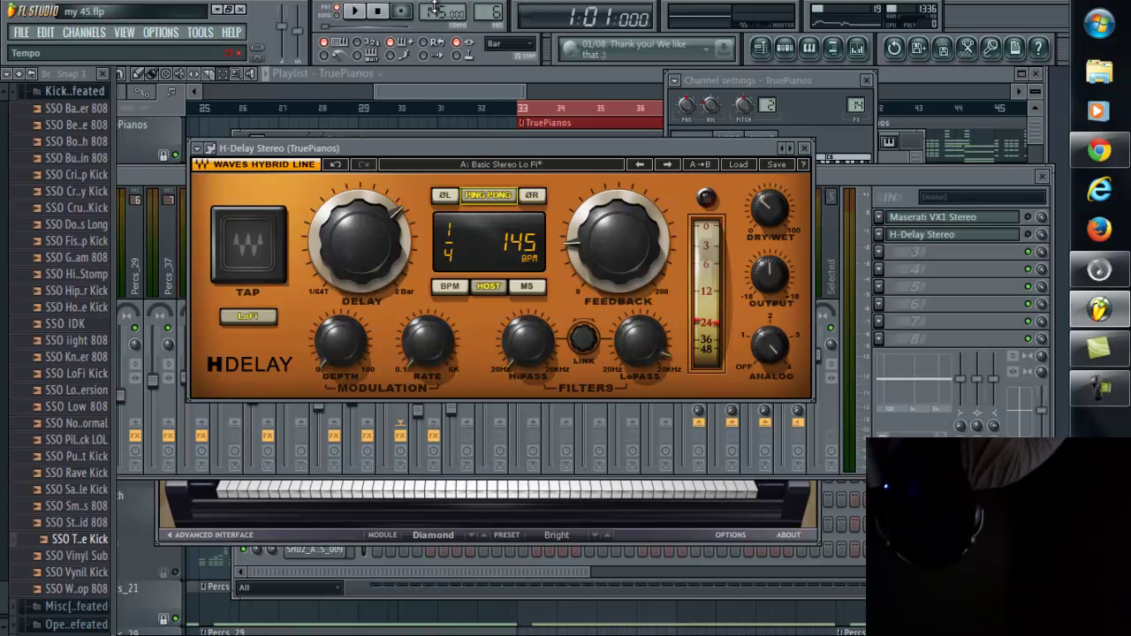
{"action": "left_click", "coordinate": [486, 285]}
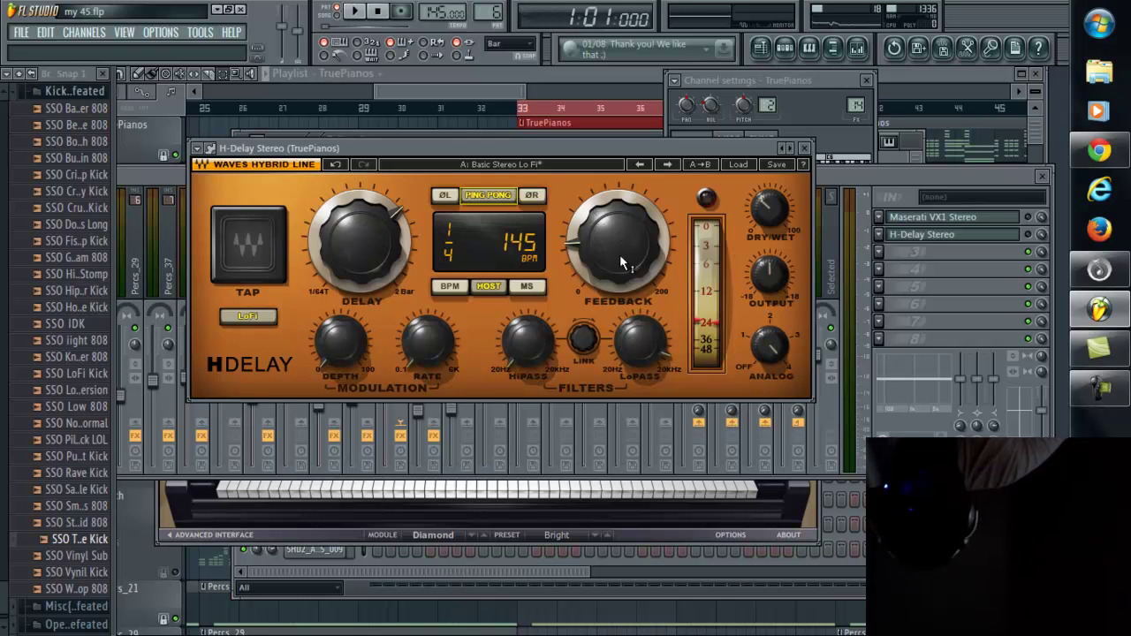
{"action": "mouse_move", "coordinate": [649, 268]}
Raise H-Delay feedback to about 129 and play the pattern briefly to hear the echoes
{"action": "left_click_drag", "start_coordinate": [621, 243], "coordinate": [657, 139]}
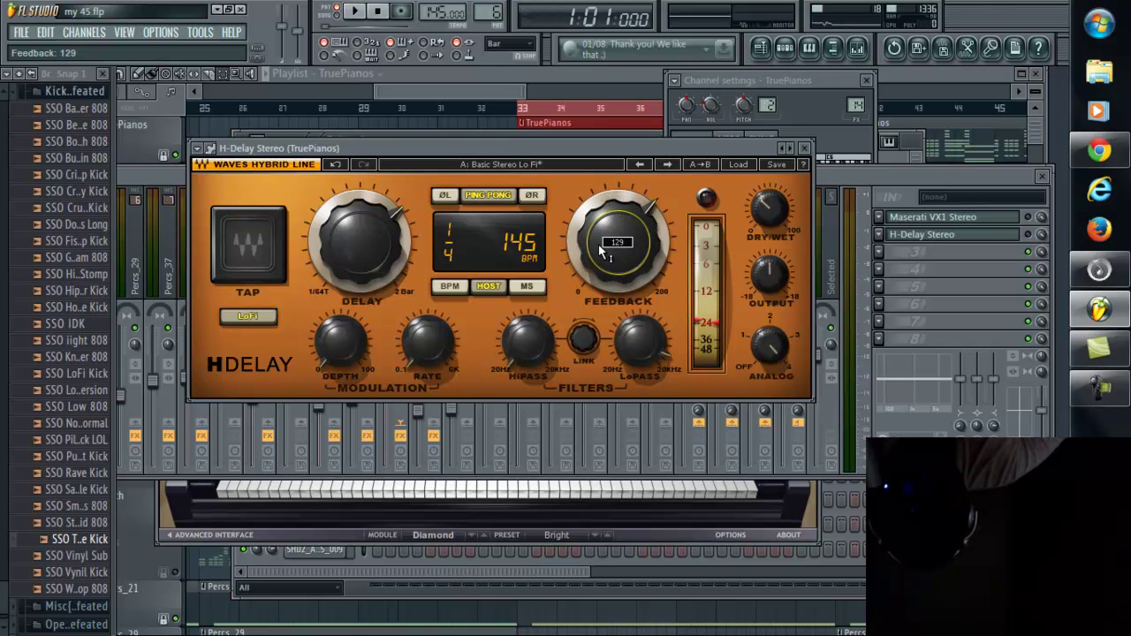
{"action": "left_click", "coordinate": [356, 10]}
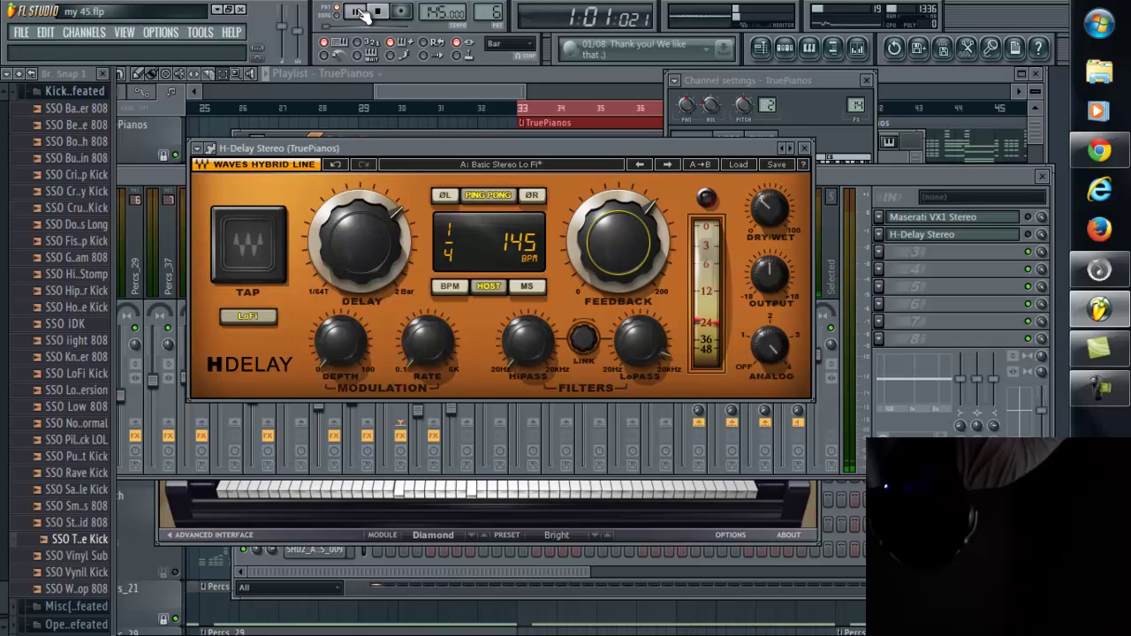
{"action": "left_click", "coordinate": [1028, 240]}
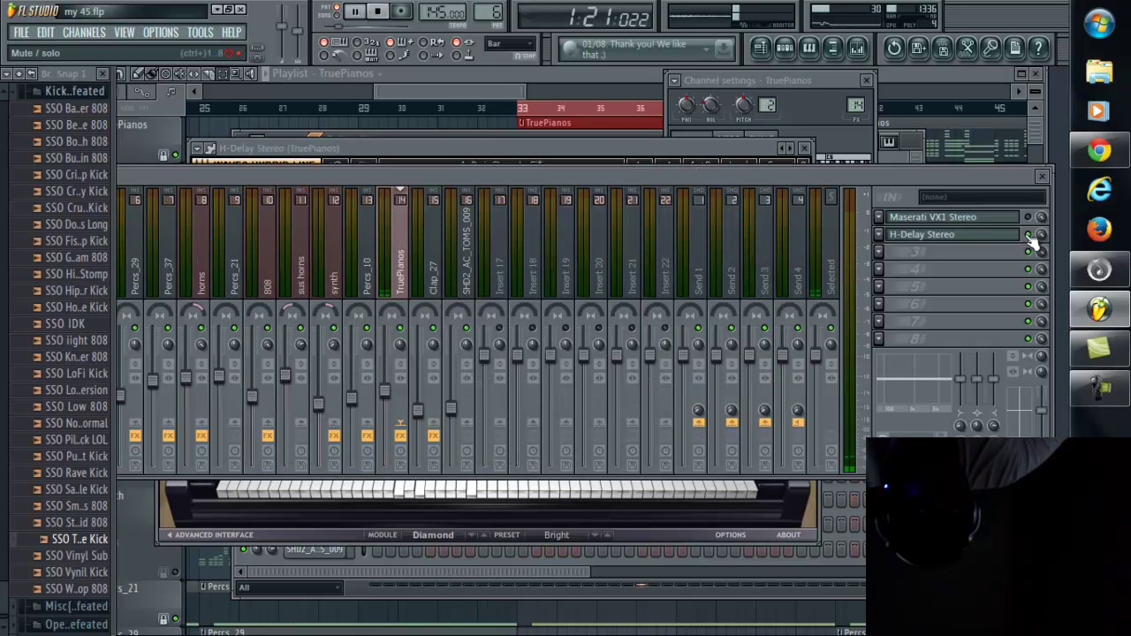
{"action": "left_click", "coordinate": [541, 152]}
{"action": "left_click", "coordinate": [377, 10]}
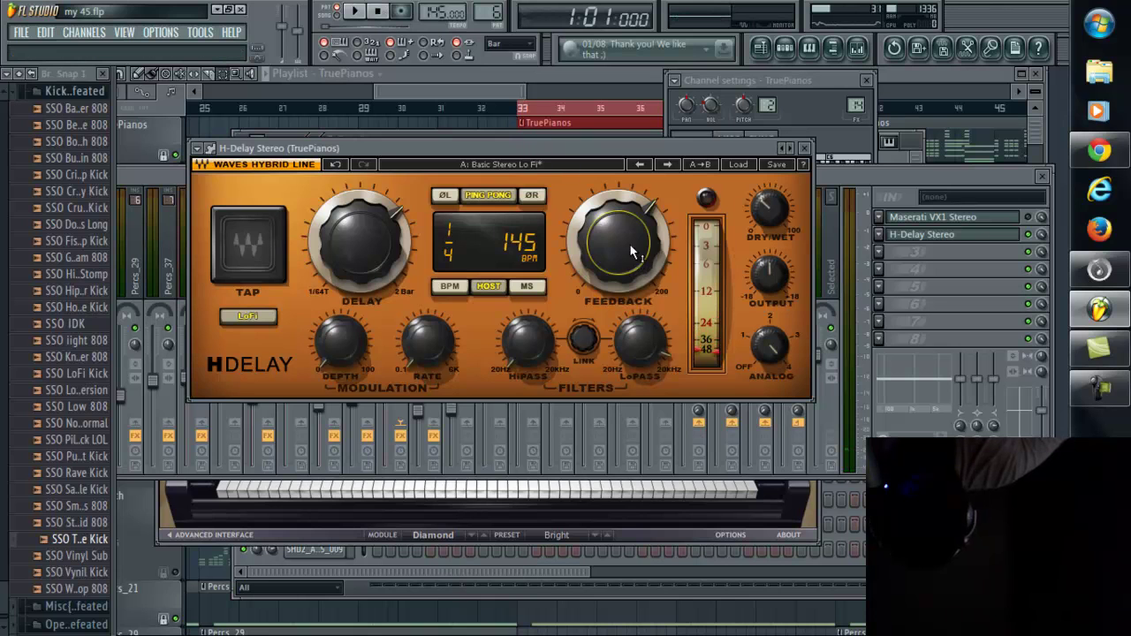
Lower the H-Delay FEEDBACK knob from 129 to about 106
{"action": "left_click_drag", "start_coordinate": [629, 243], "coordinate": [625, 355]}
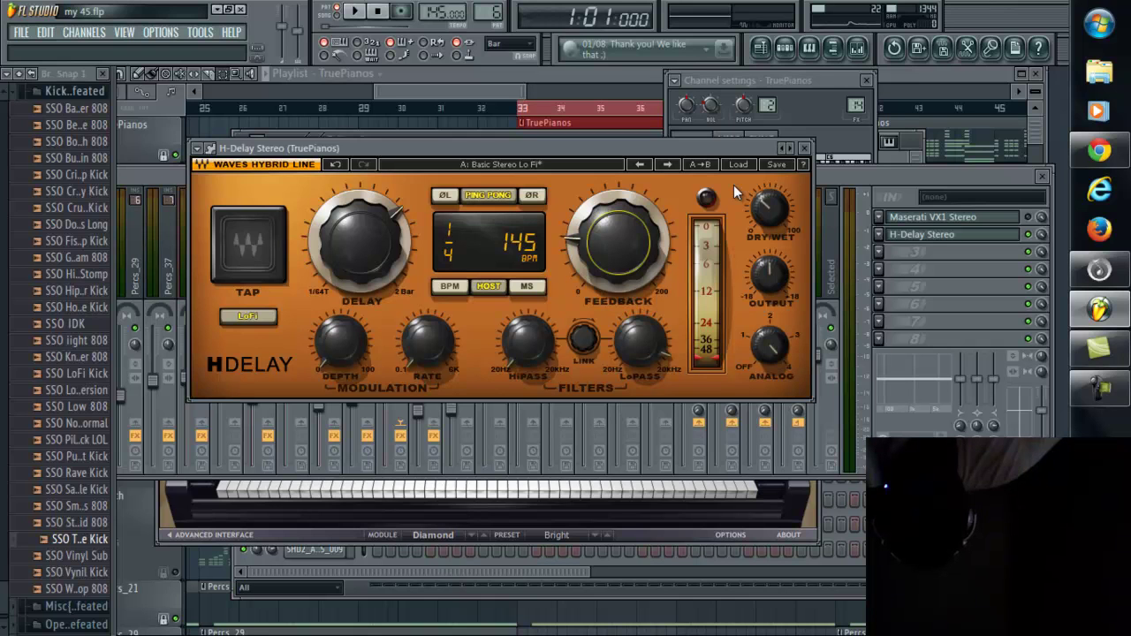
During playback, audition the H-Delay fully wet at 100, then settle DRY/WET at about 47
{"action": "left_click", "coordinate": [357, 10]}
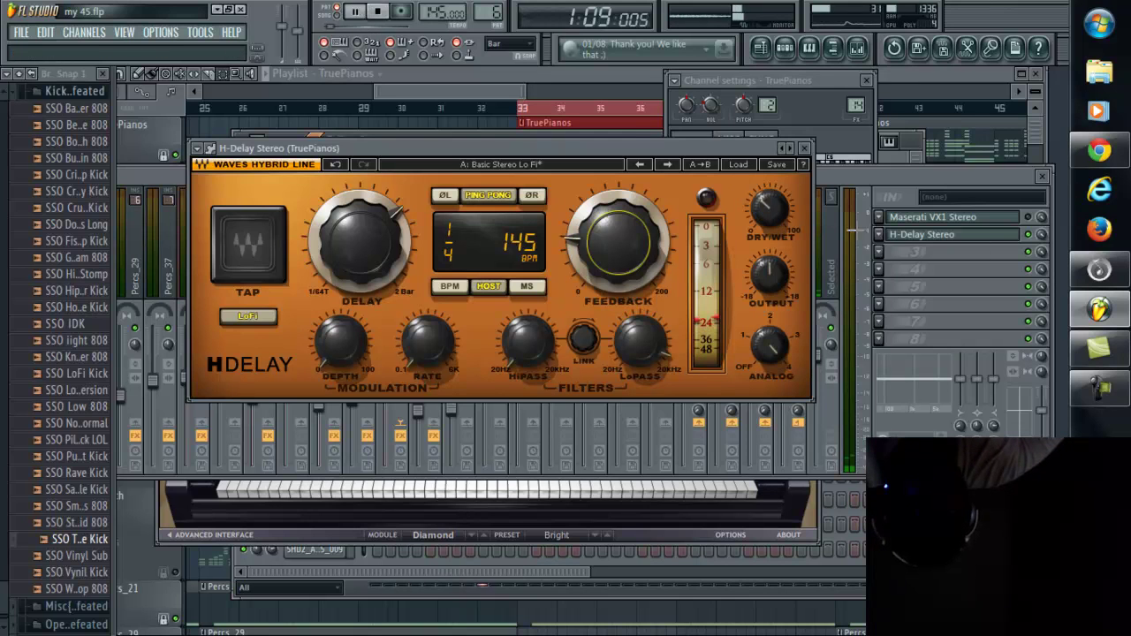
{"action": "mouse_move", "coordinate": [767, 201]}
{"action": "left_click_drag", "start_coordinate": [767, 202], "coordinate": [770, 146]}
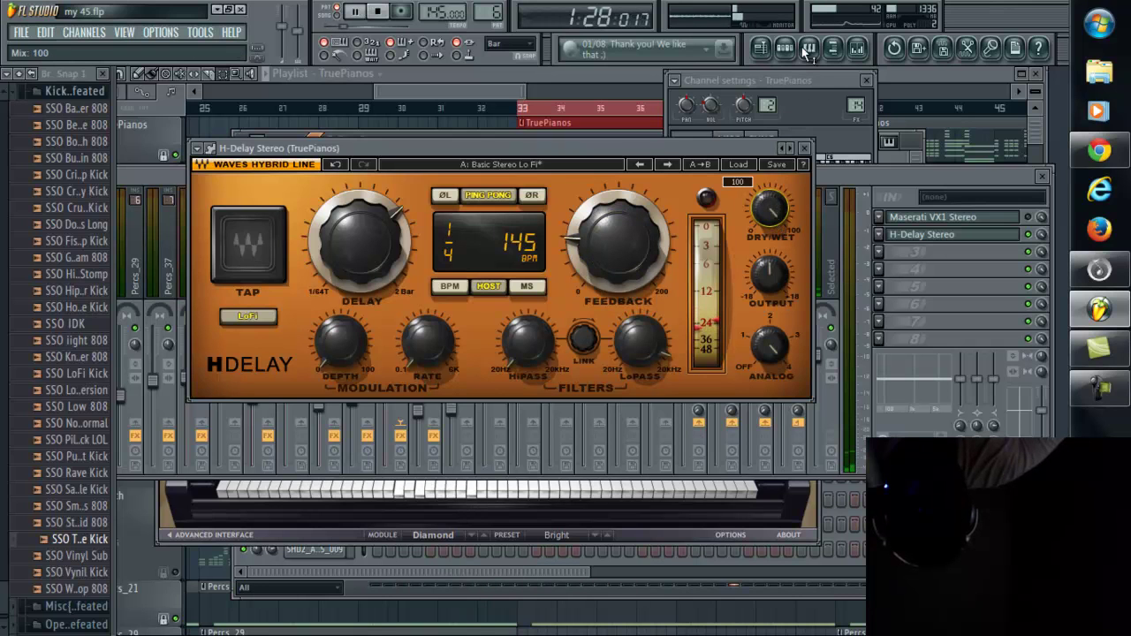
{"action": "left_click_drag", "start_coordinate": [766, 219], "coordinate": [781, 340]}
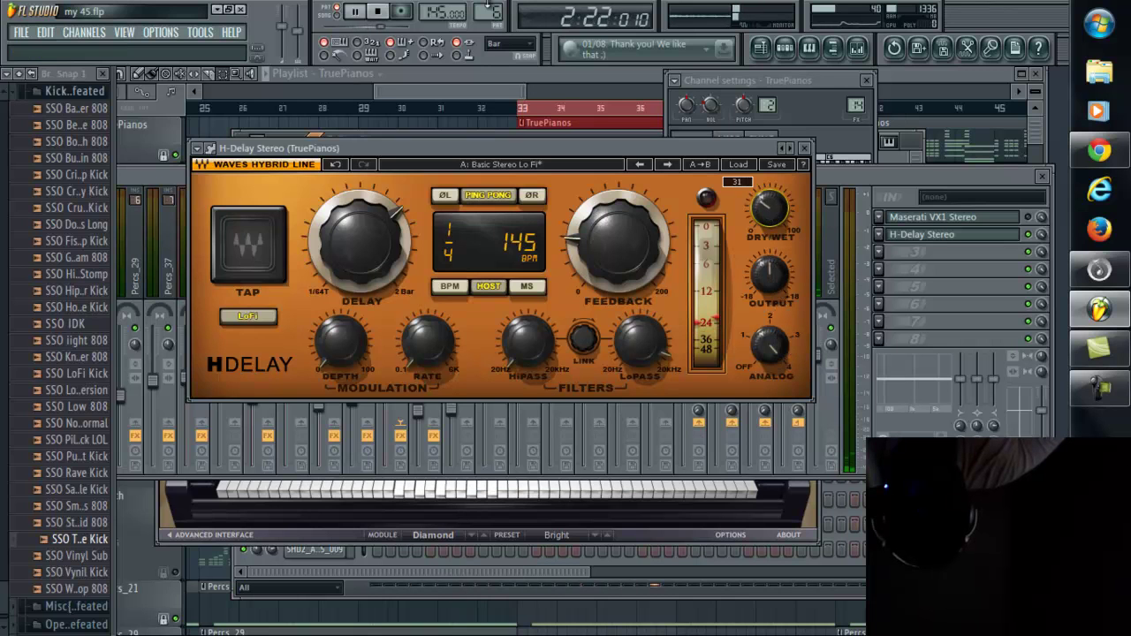
{"action": "left_click", "coordinate": [380, 12]}
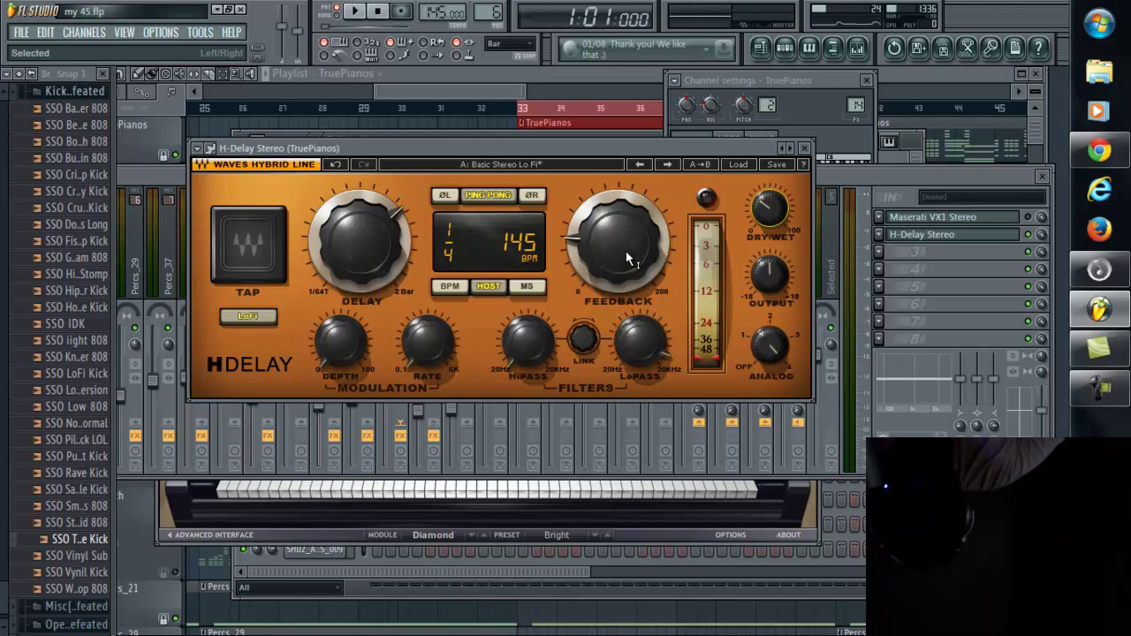
Turn the H-Delay FEEDBACK knob down from 39 to 34
{"action": "mouse_move", "coordinate": [628, 247]}
{"action": "left_click_drag", "start_coordinate": [630, 249], "coordinate": [634, 267]}
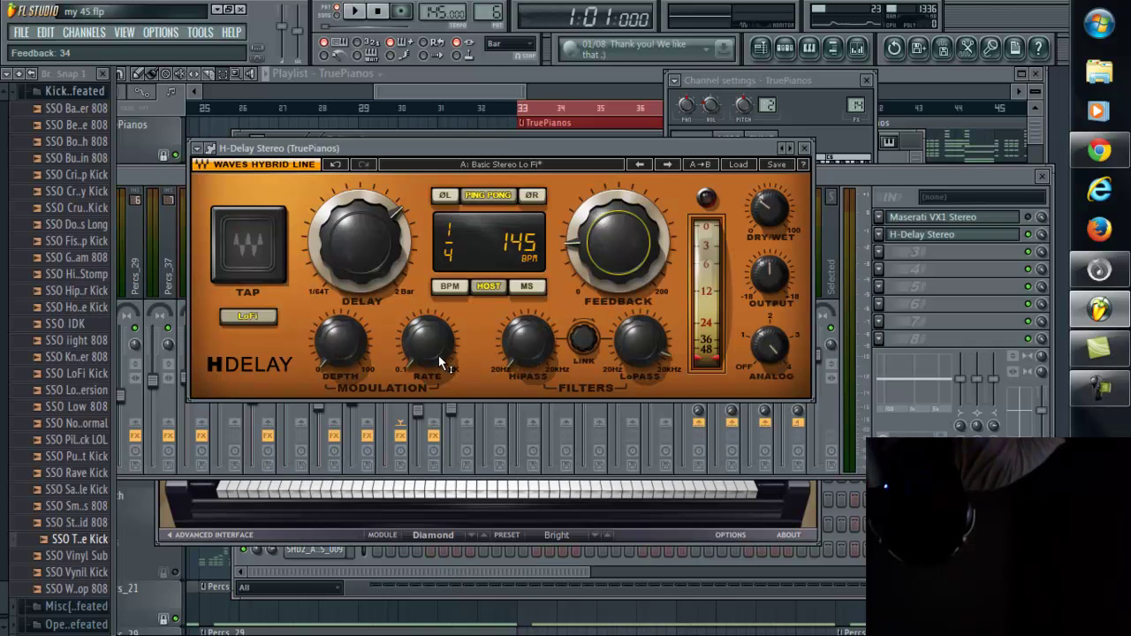
{"action": "mouse_move", "coordinate": [339, 358]}
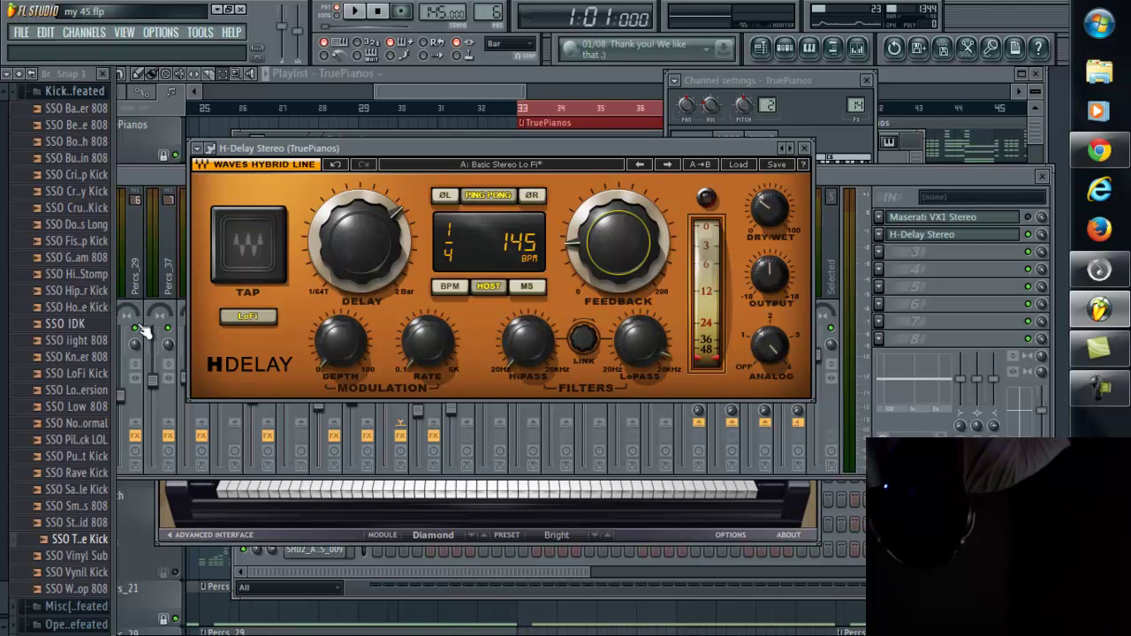
Switch on the H-Delay LoPass filter and lower its cutoff to 11.5k
{"action": "mouse_move", "coordinate": [637, 349]}
{"action": "scroll", "coordinate": [648, 358], "scroll_direction": "down", "scroll_amount": 1}
{"action": "left_click_drag", "start_coordinate": [645, 355], "coordinate": [652, 390]}
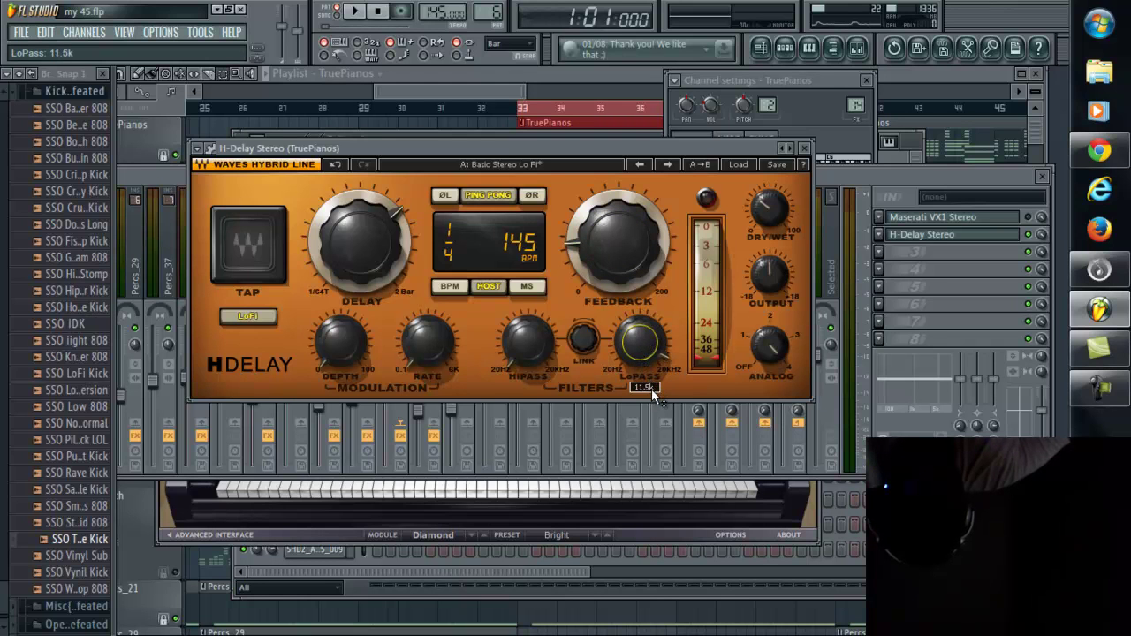
{"action": "left_click", "coordinate": [1033, 221]}
{"action": "left_click", "coordinate": [358, 11]}
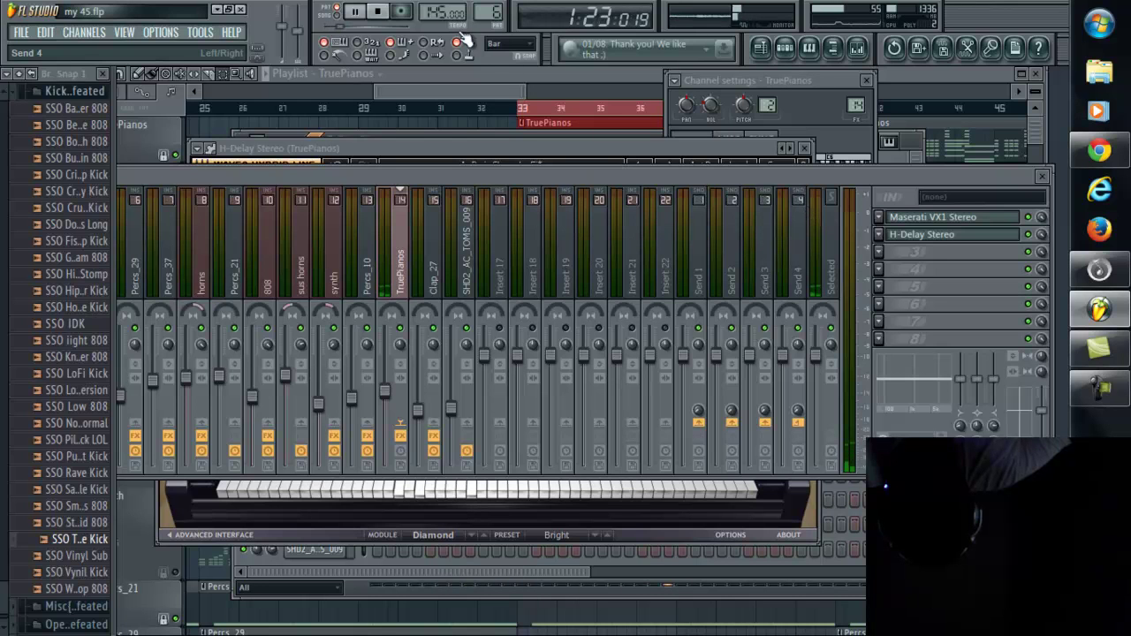
{"action": "left_click", "coordinate": [385, 14]}
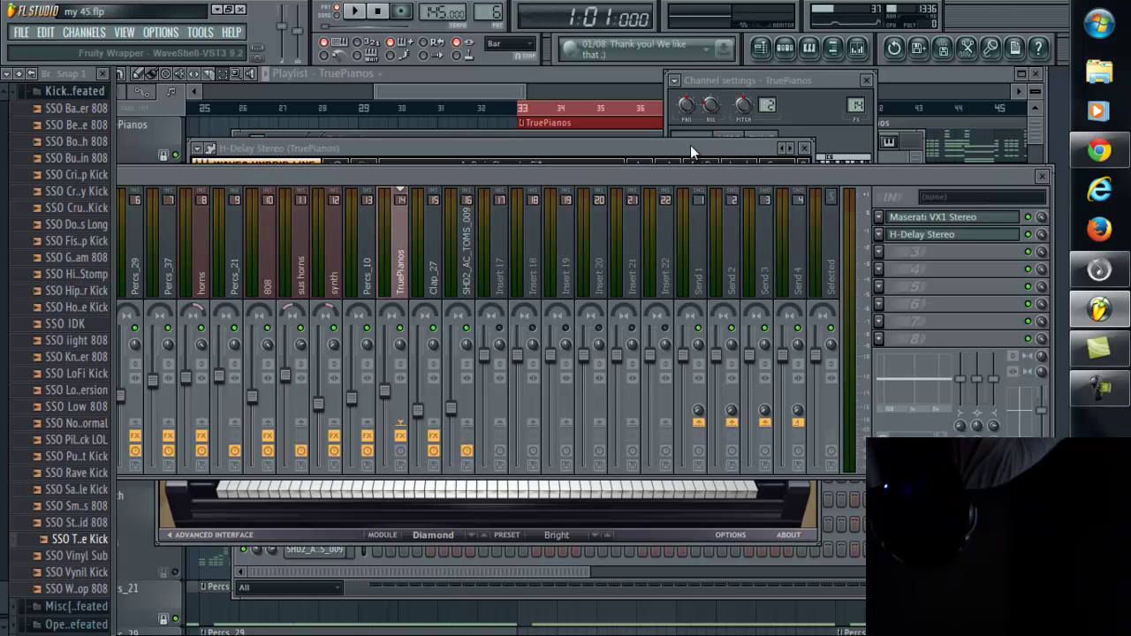
{"action": "left_click", "coordinate": [944, 238]}
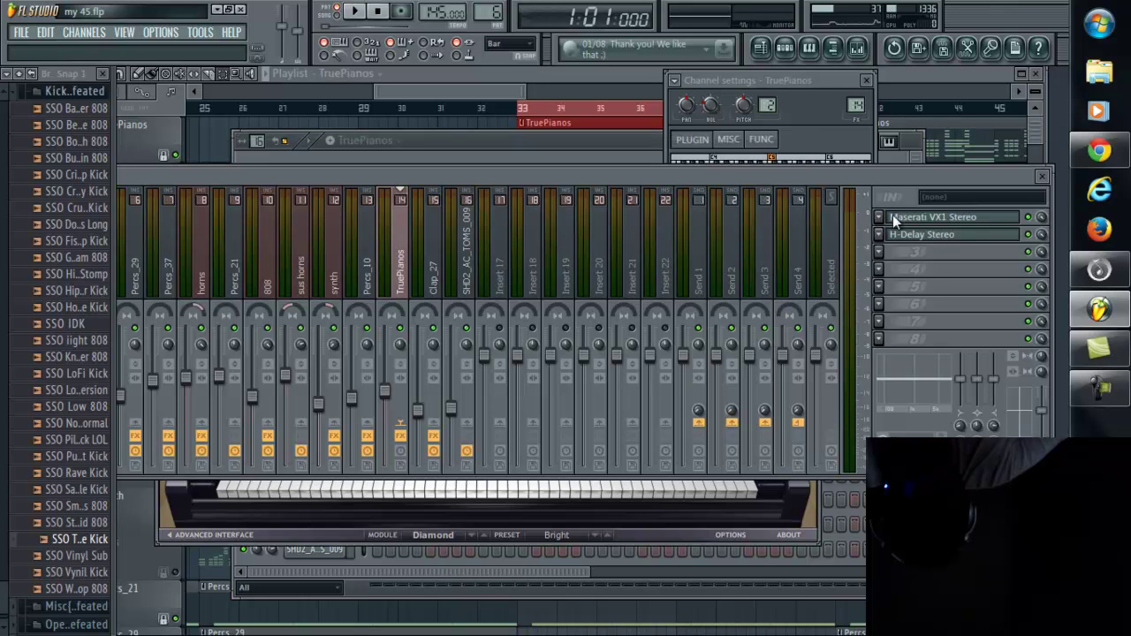
{"action": "left_click", "coordinate": [939, 237]}
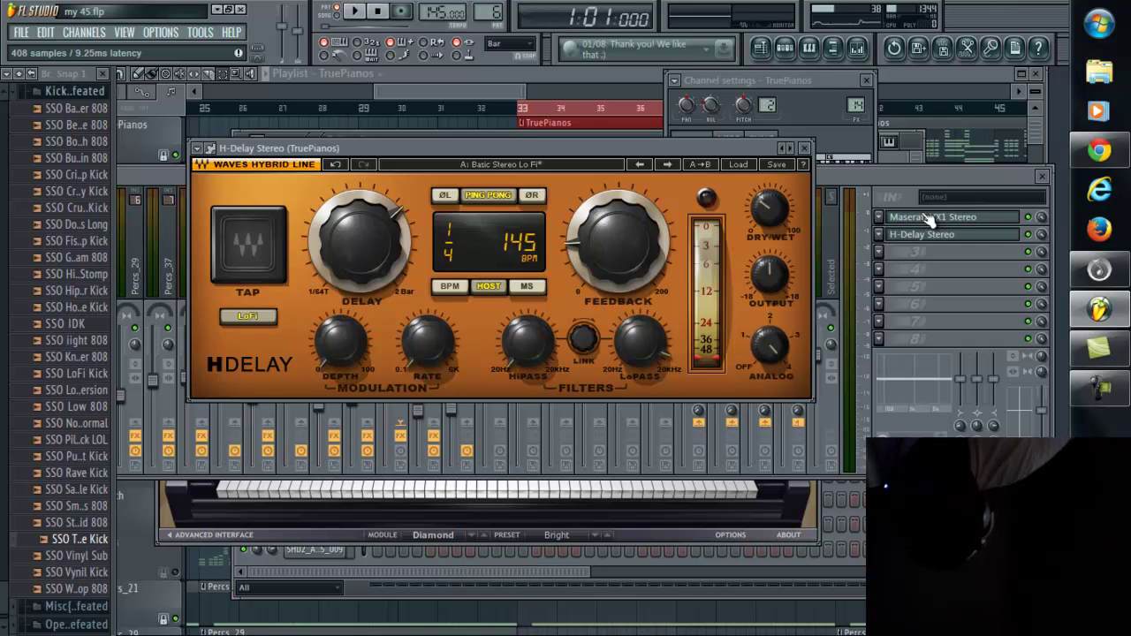
Preview from bar 33 while lowering the master volume slider to 48% (-13.4 dB)
{"action": "left_click", "coordinate": [358, 12]}
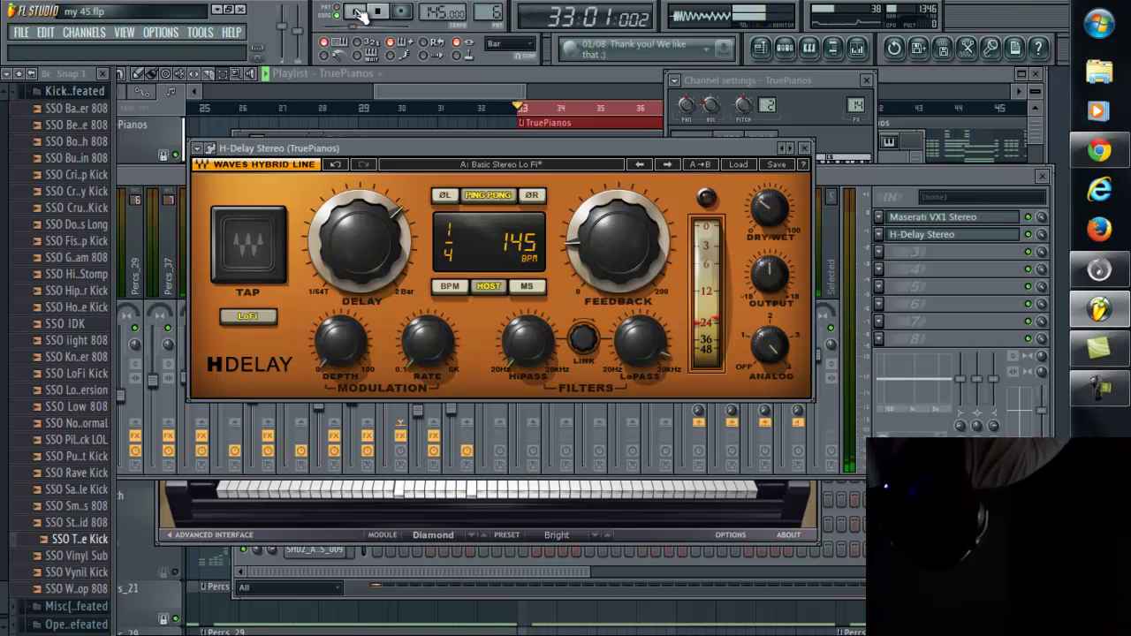
{"action": "mouse_move", "coordinate": [289, 45]}
{"action": "left_mouse_down"}
{"action": "mouse_move", "coordinate": [297, 58]}
{"action": "mouse_move", "coordinate": [292, 44]}
{"action": "left_mouse_up"}
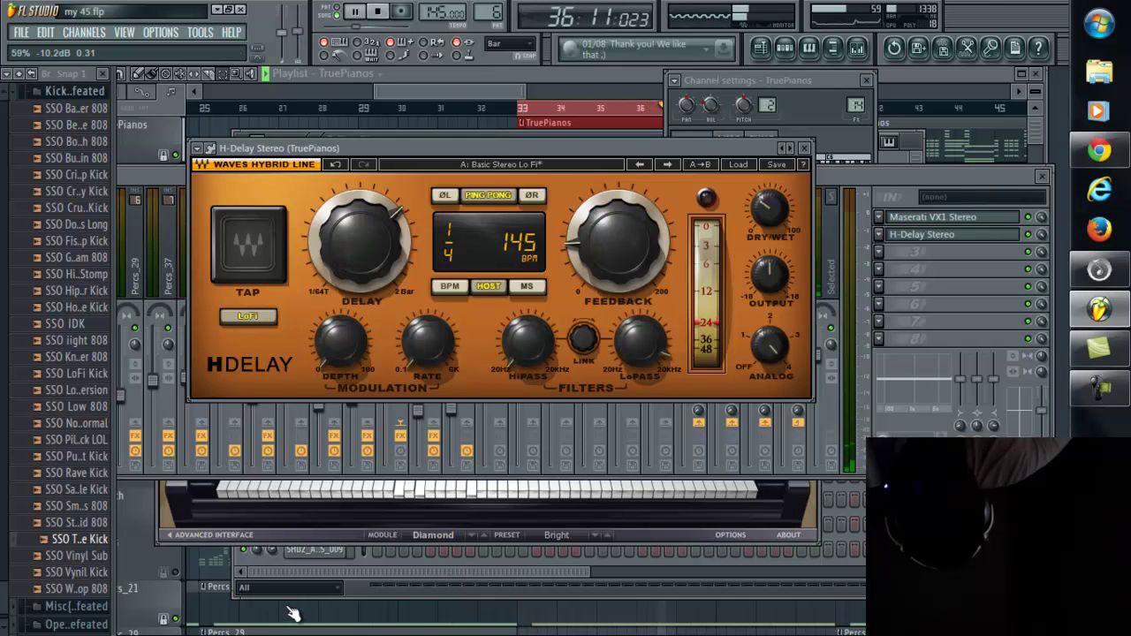
{"action": "left_click", "coordinate": [380, 12]}
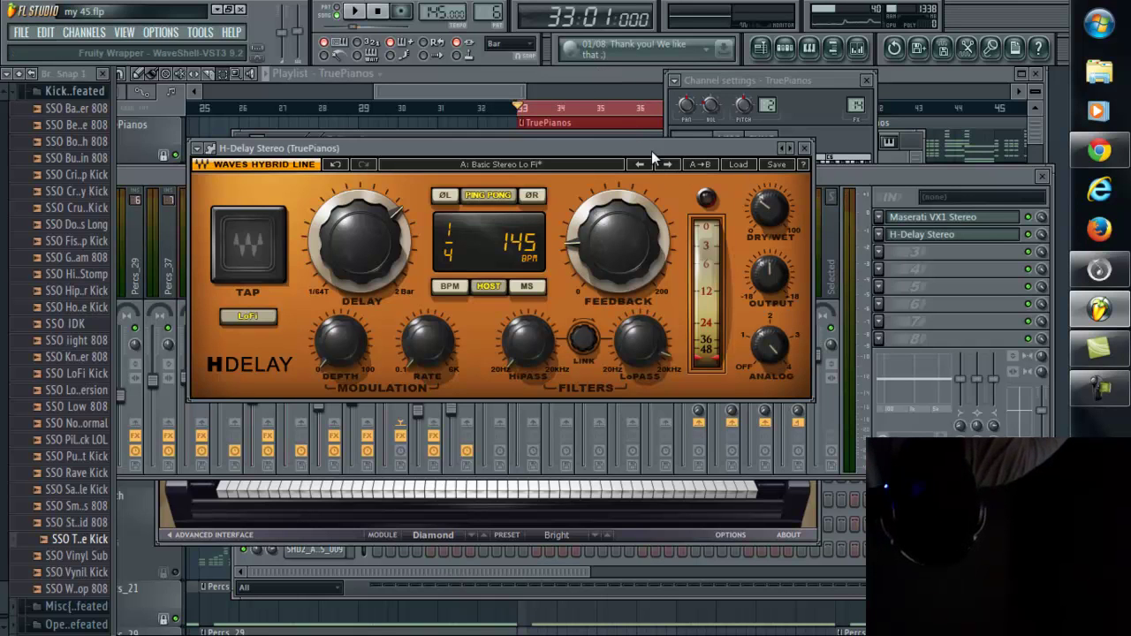
Shift the H-Delay window down and raise the mixer window on top of it
{"action": "left_click_drag", "start_coordinate": [651, 150], "coordinate": [645, 172]}
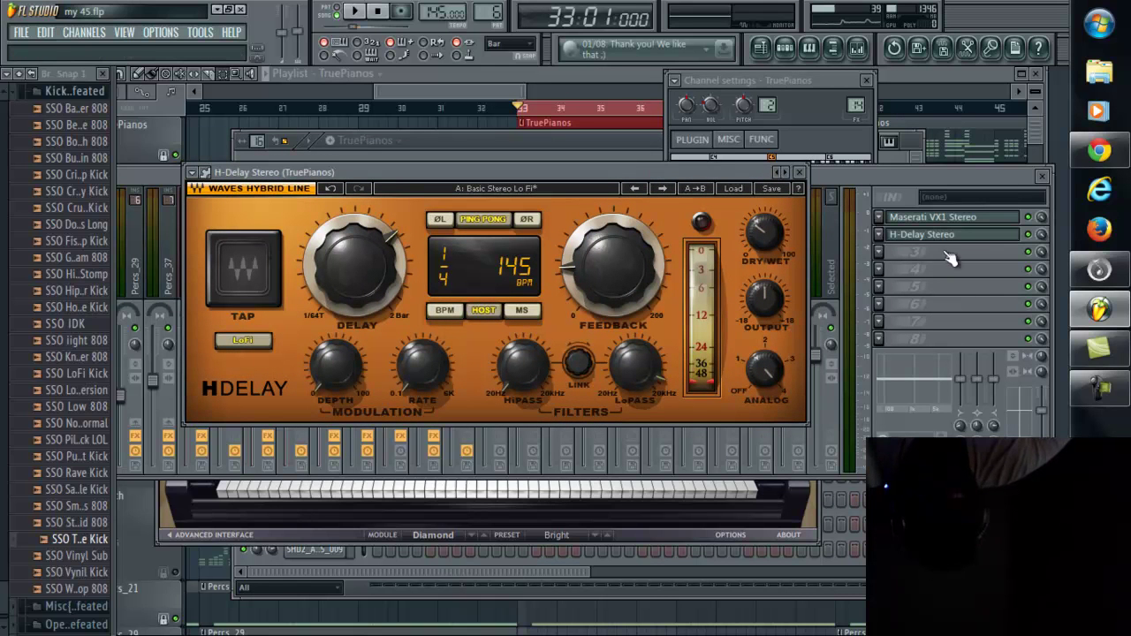
{"action": "left_click_drag", "start_coordinate": [925, 175], "coordinate": [922, 153]}
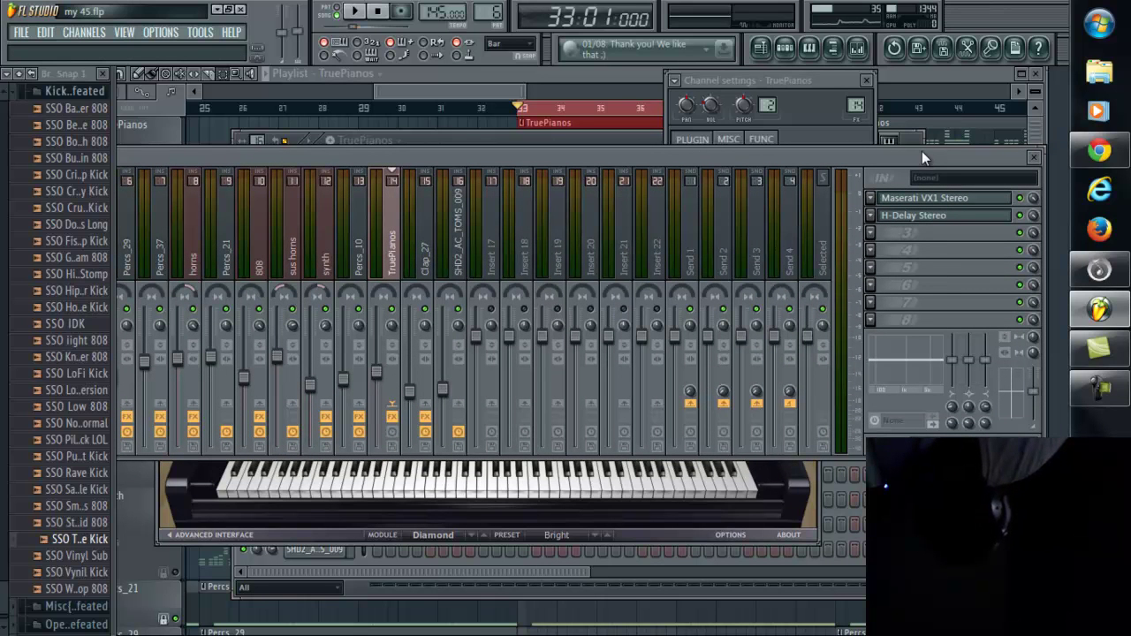